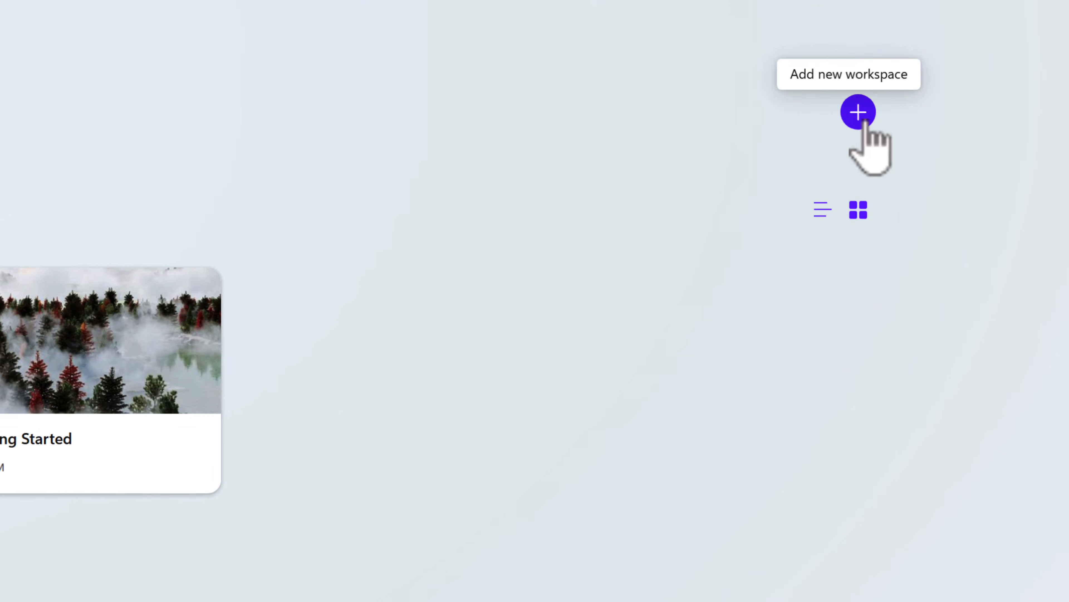
- Start a new workspace titled "Marketing Planning for Product Launch" and give it the Part alternation mark icon found by searching "Marketing"
left_click(863, 120)
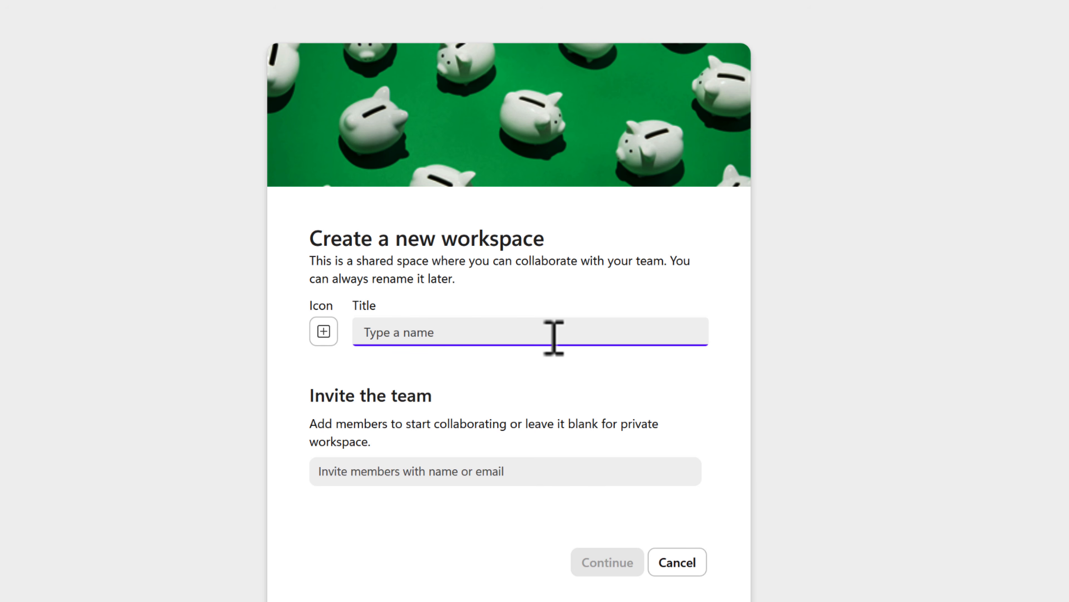
type("Marketing Planning for Product Launch")
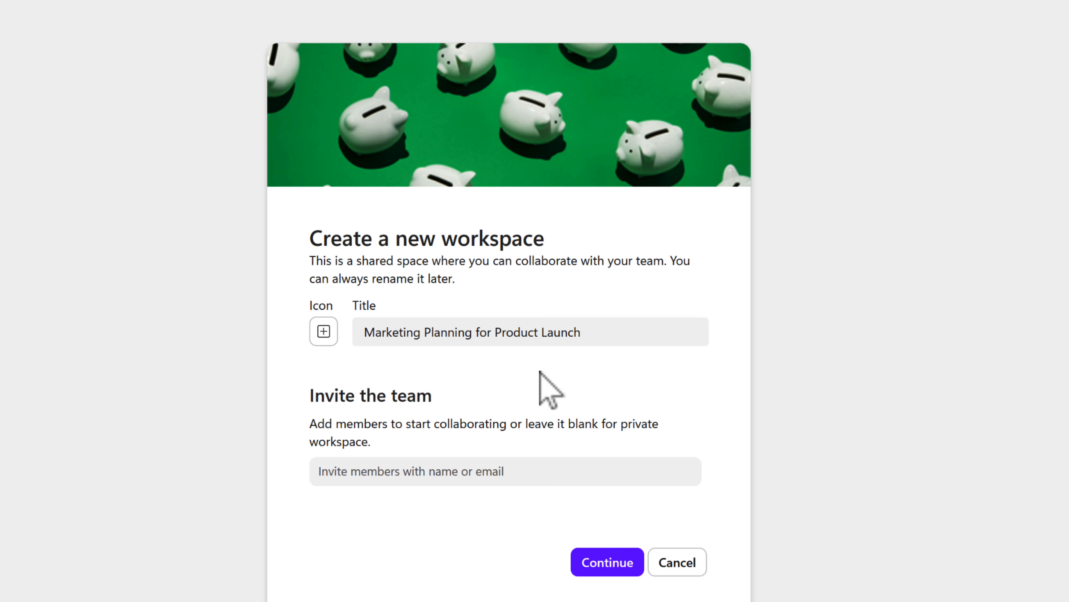
left_click(323, 337)
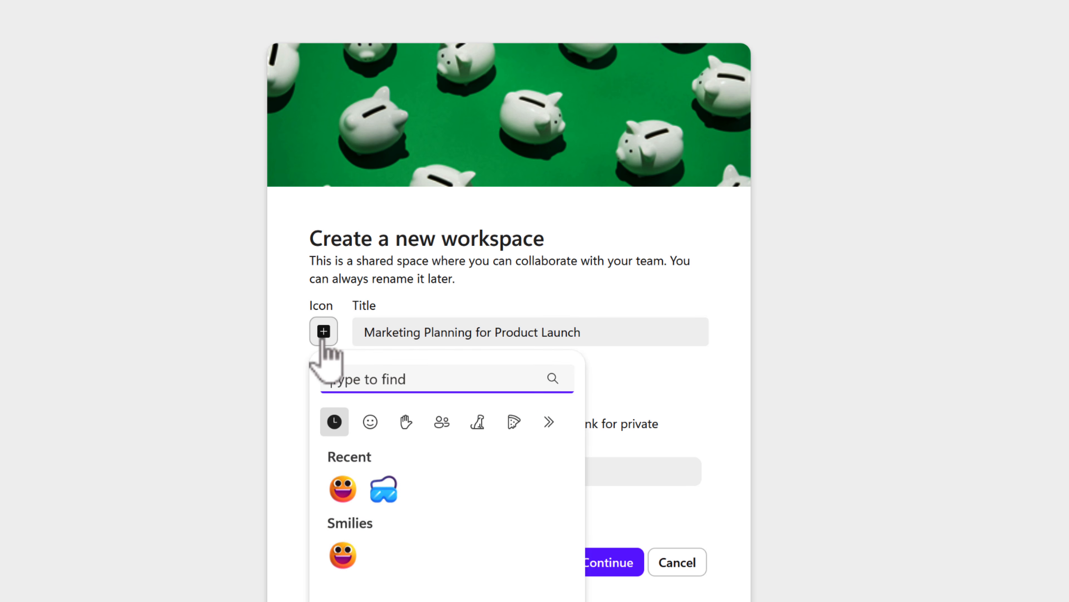
type("Ma")
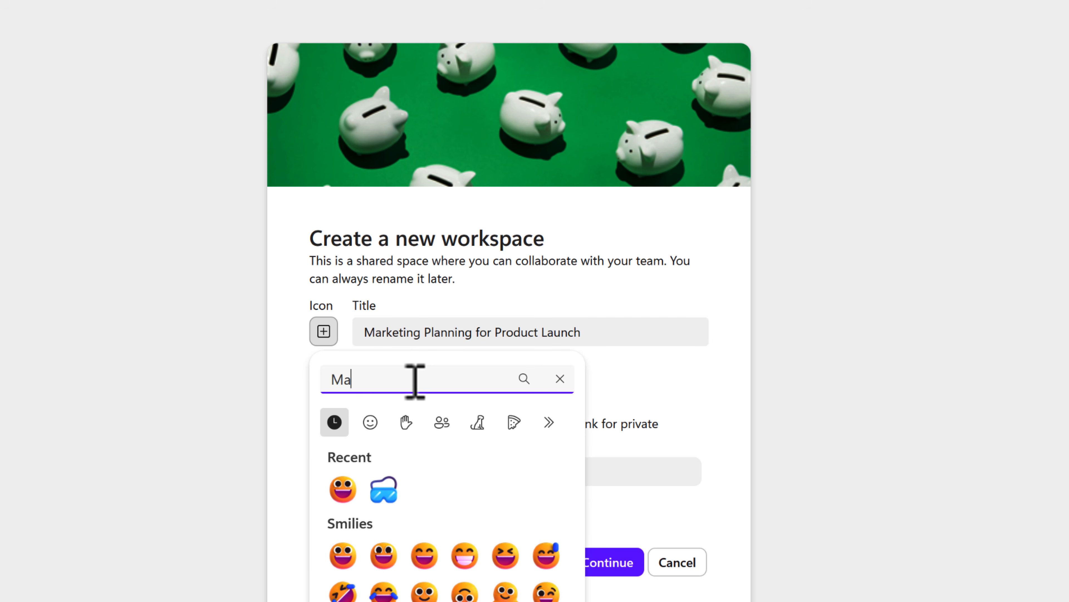
type("rketing")
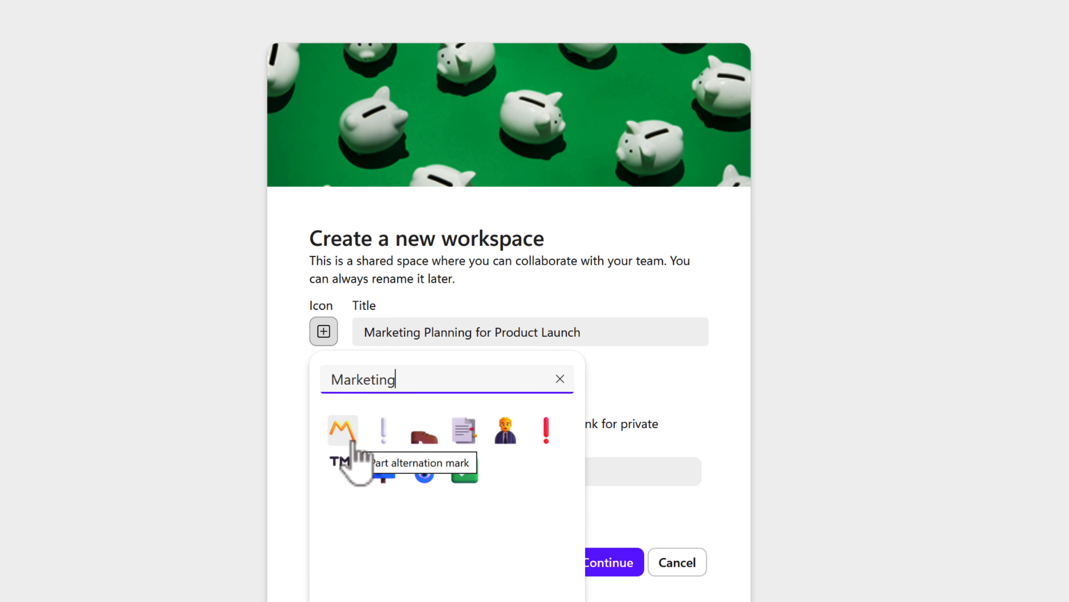
left_click(343, 430)
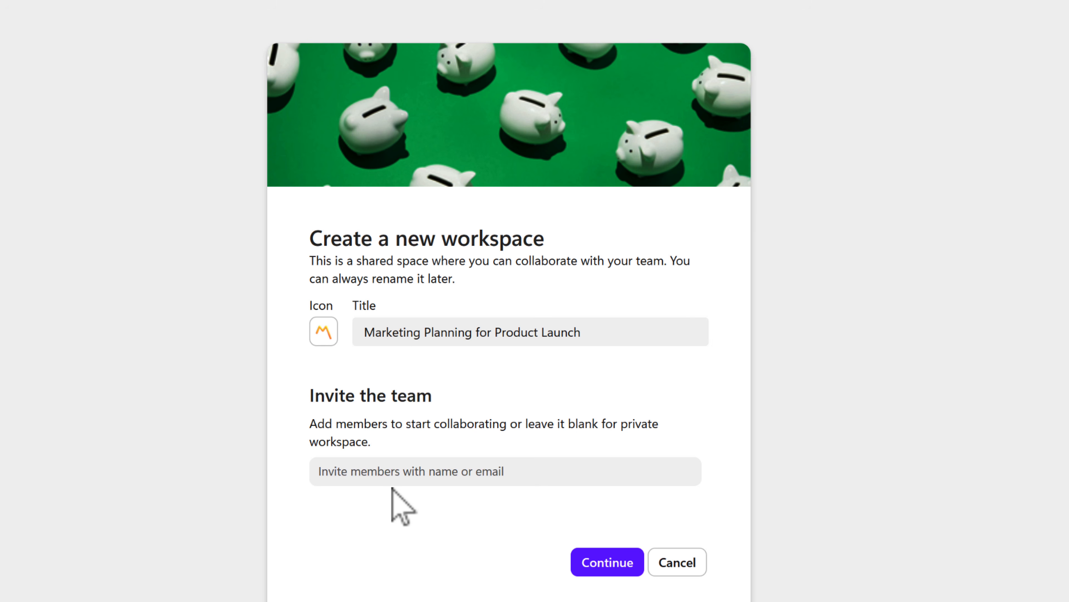
- Invite a team member to the workspace by full name and continue to the content suggestions
left_click(393, 472)
type("Megan Bowen")
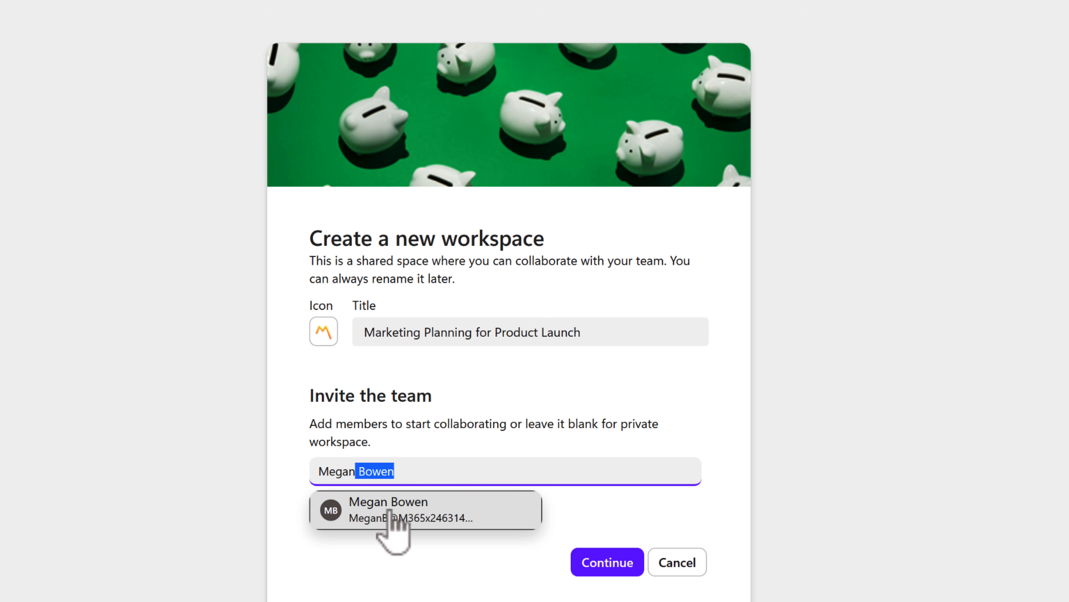
left_click(391, 510)
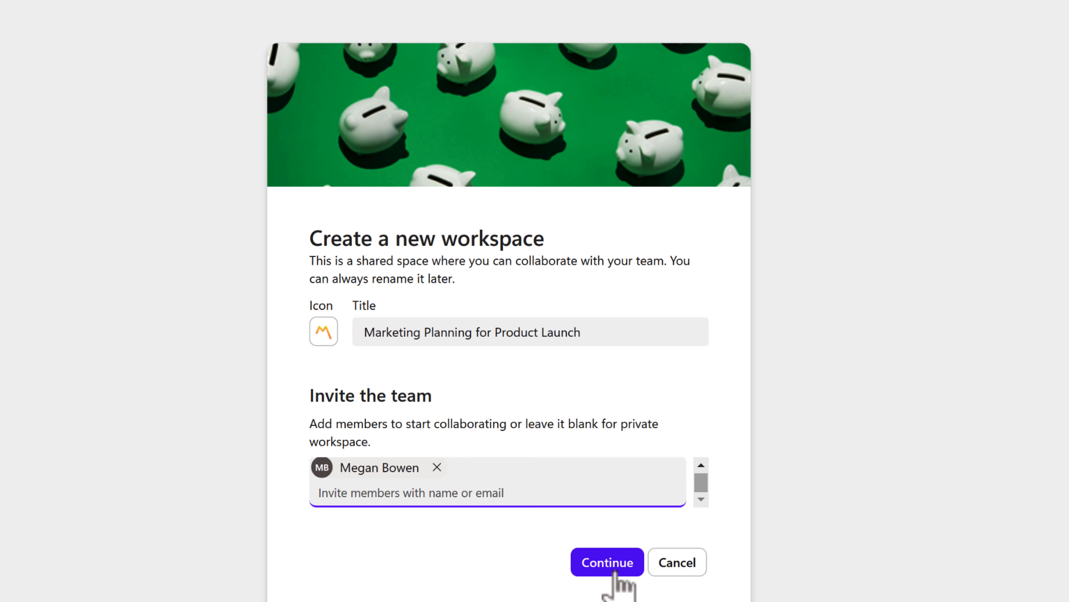
left_click(602, 560)
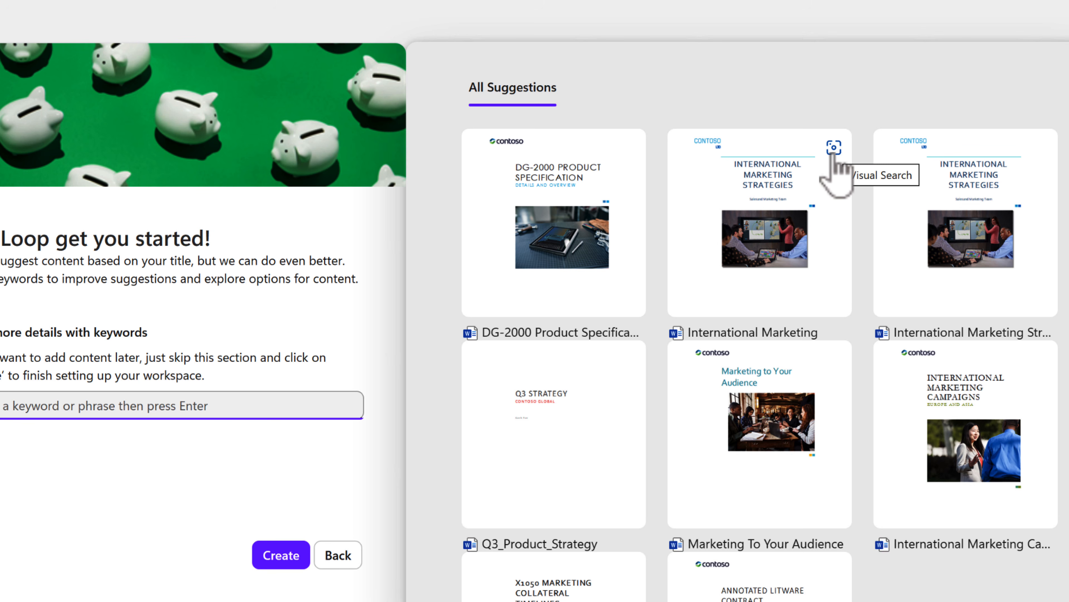
- Include the suggested International Marketing and International Marketing Campaigns documents and create the workspace
left_click(800, 168)
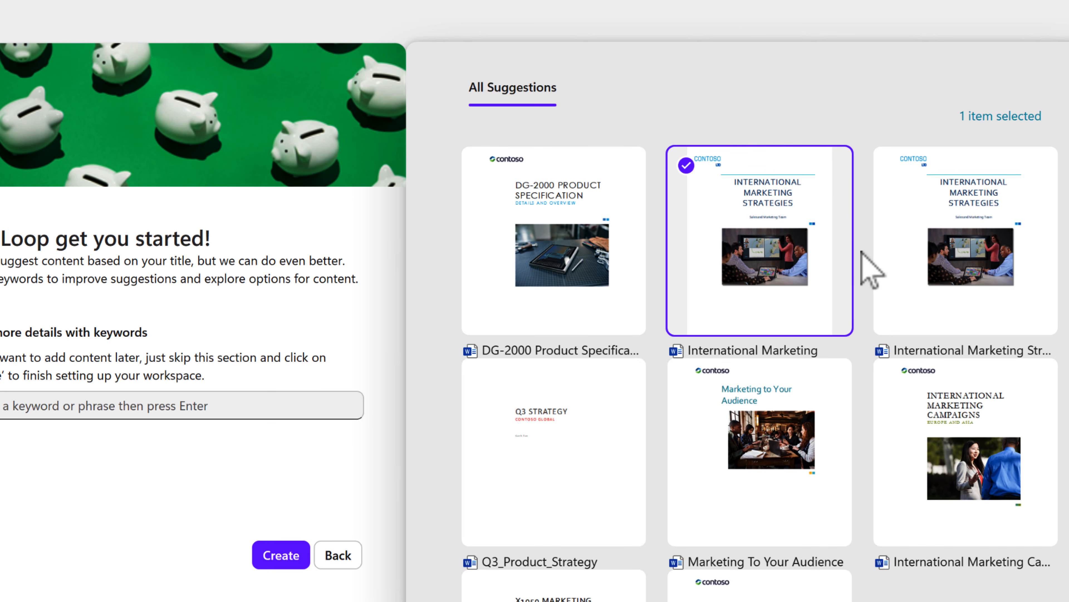
scroll(878, 480, "down", 2)
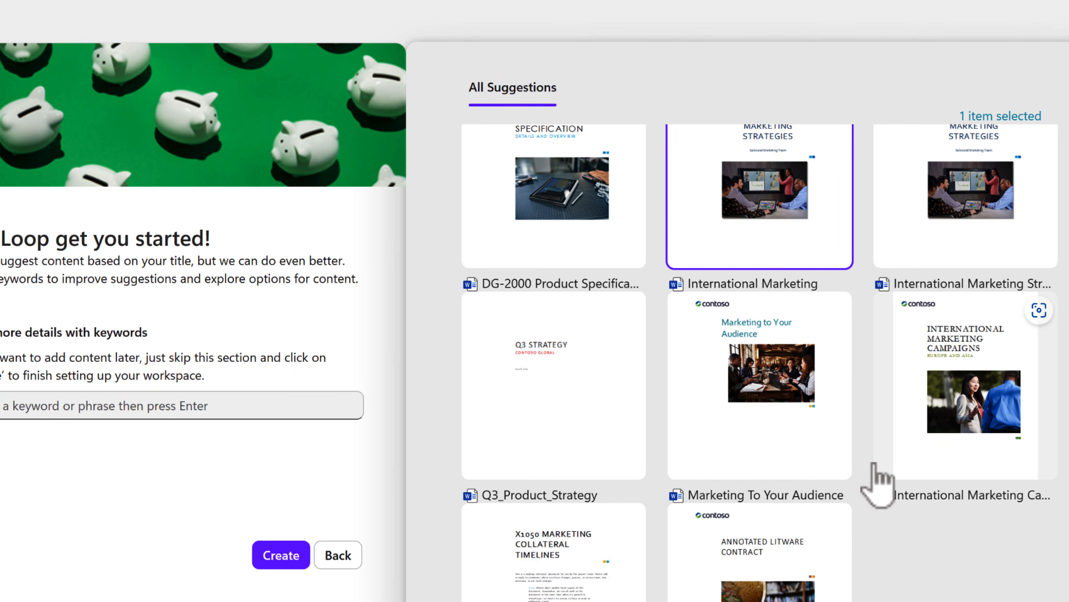
left_click(952, 350)
scroll(866, 560, "down", 2)
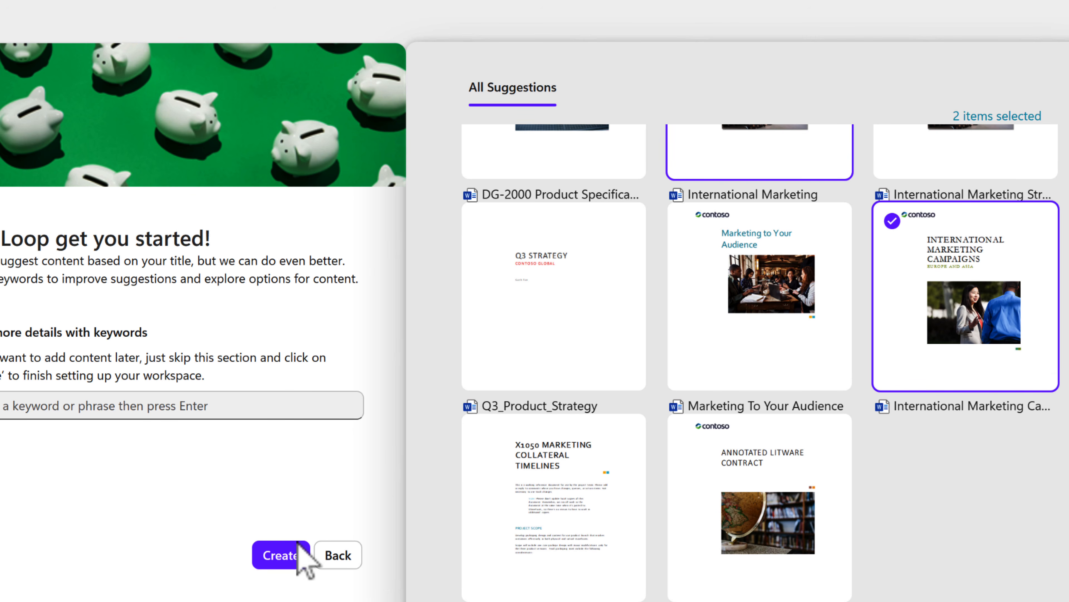
left_click(285, 567)
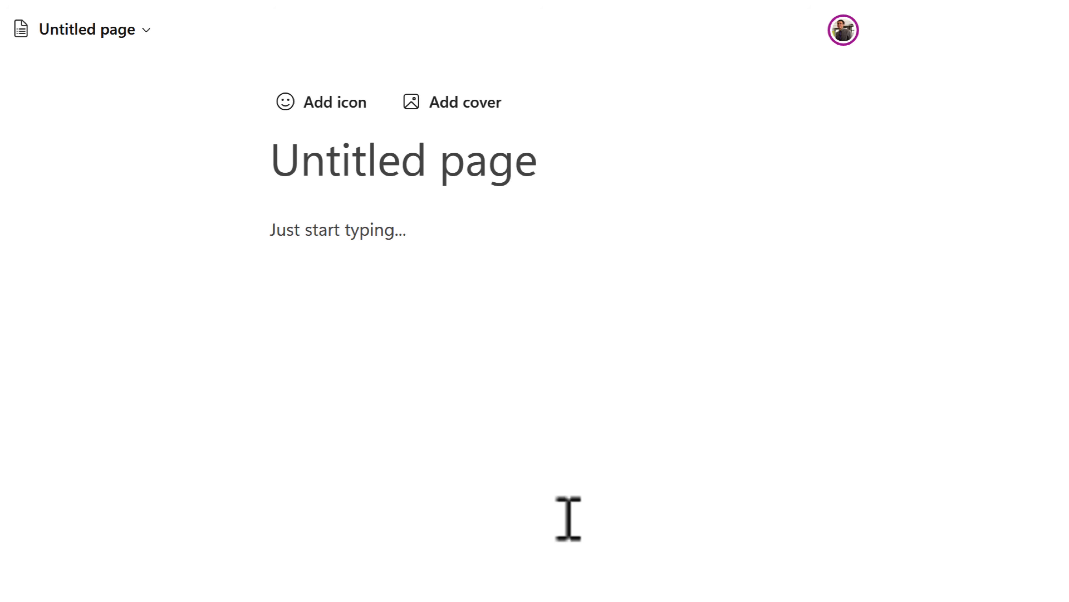
- Add the Workflow gallery image of a cloud with ladders on dark blue as the untitled page's cover
left_click(446, 105)
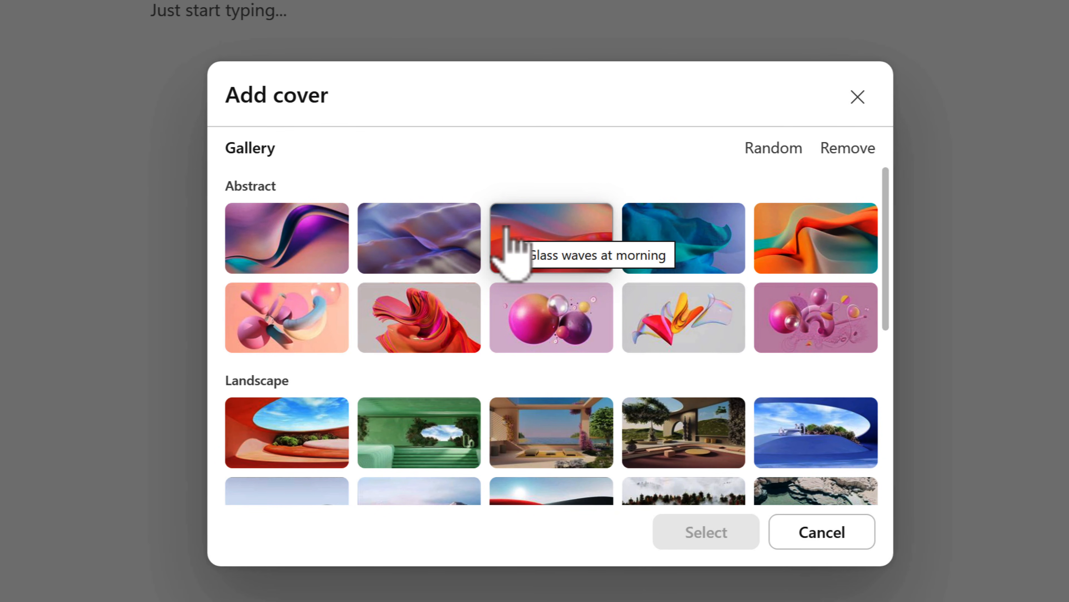
scroll(508, 263, "down", 5)
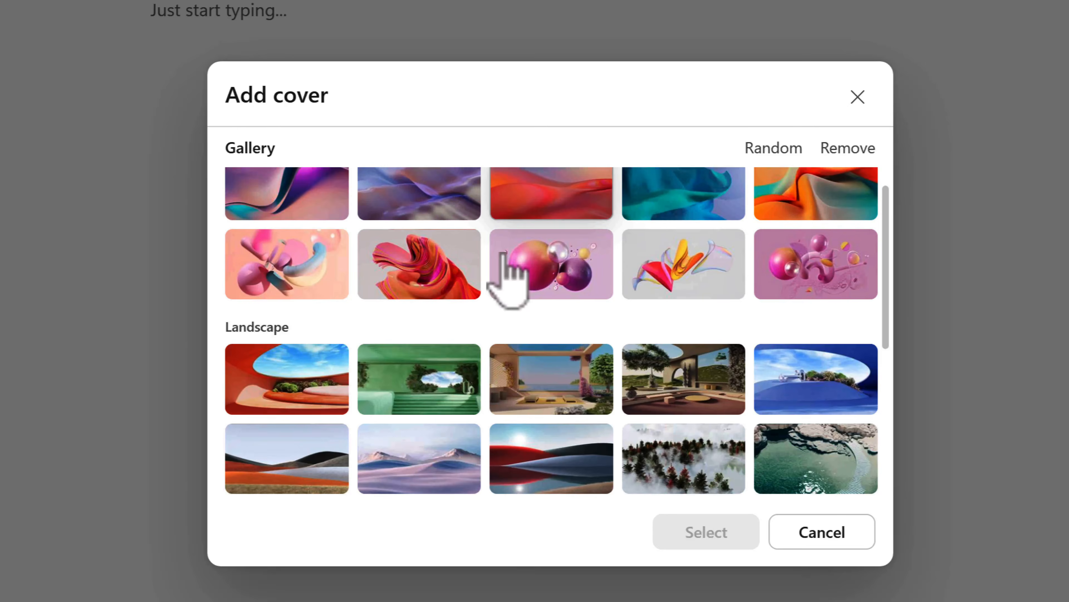
scroll(506, 269, "down", 2)
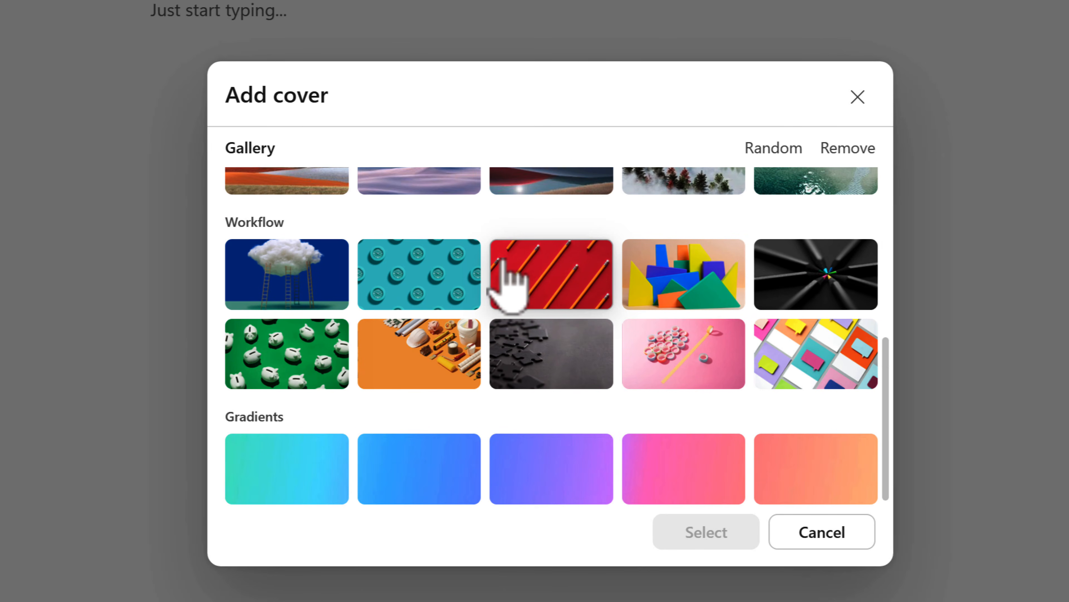
scroll(503, 259, "up", 7)
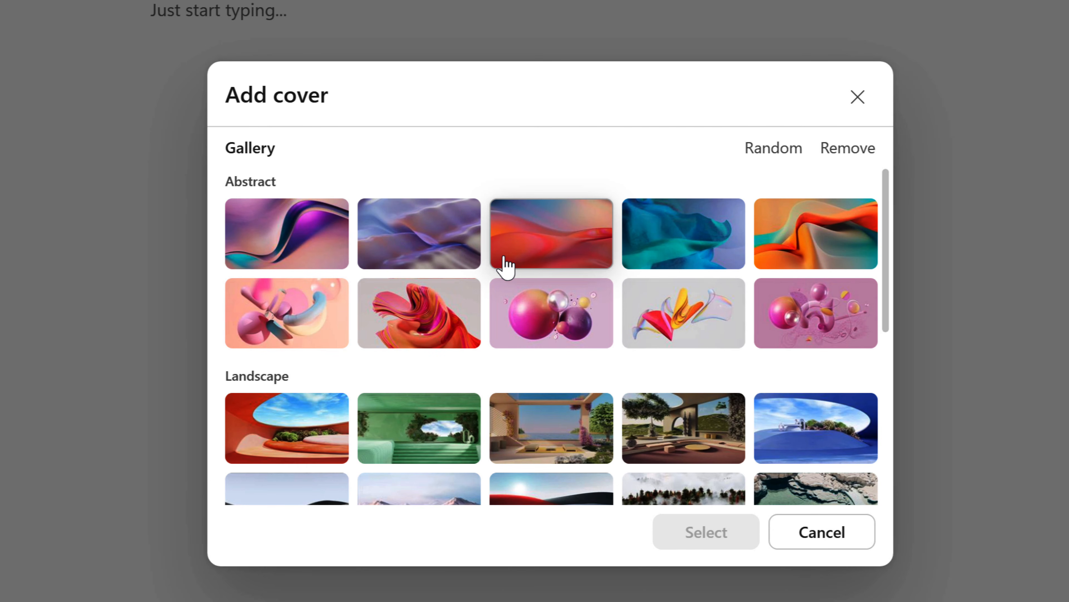
scroll(507, 264, "down", 3)
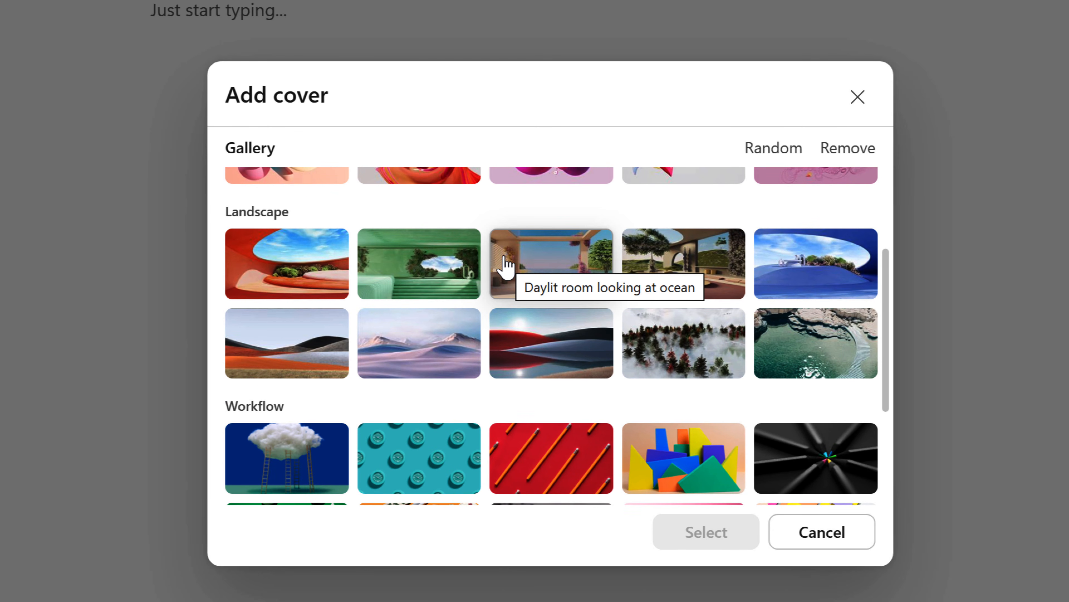
scroll(506, 257, "down", 3)
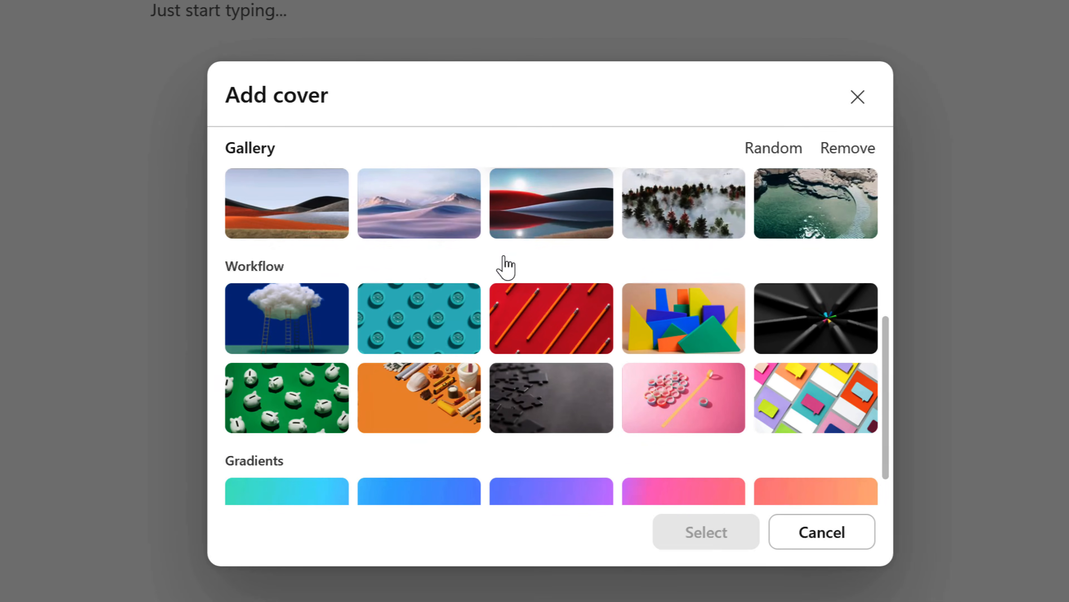
scroll(505, 255, "down", 1)
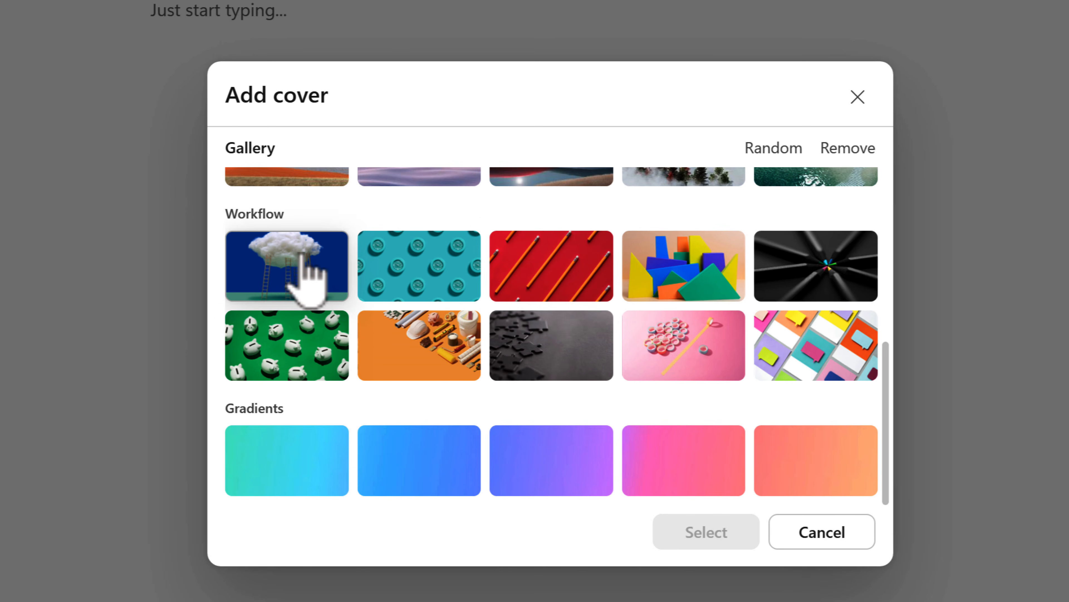
left_click(305, 270)
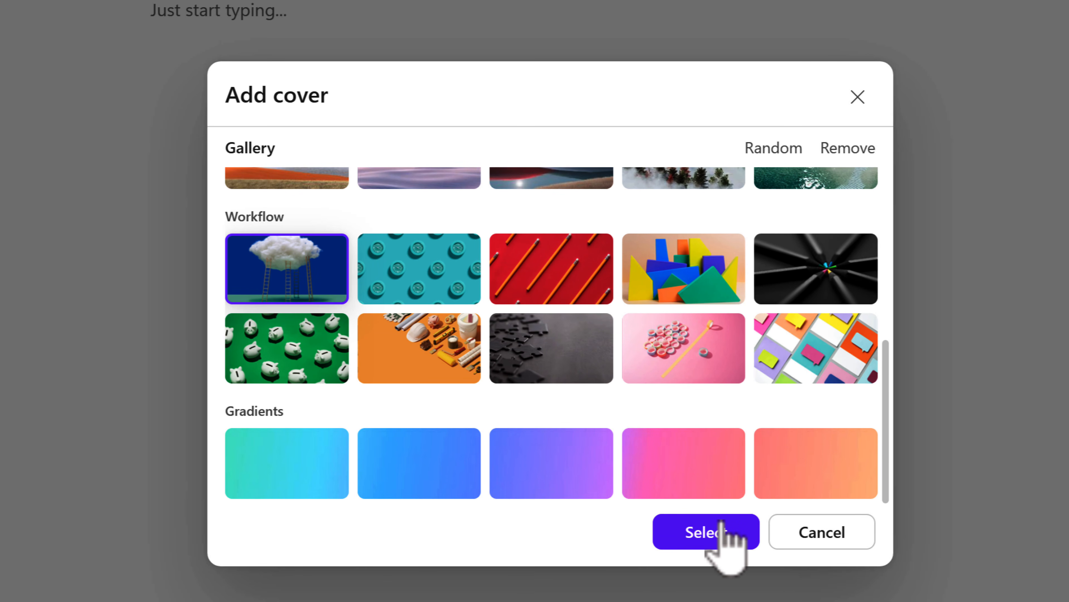
left_click(715, 532)
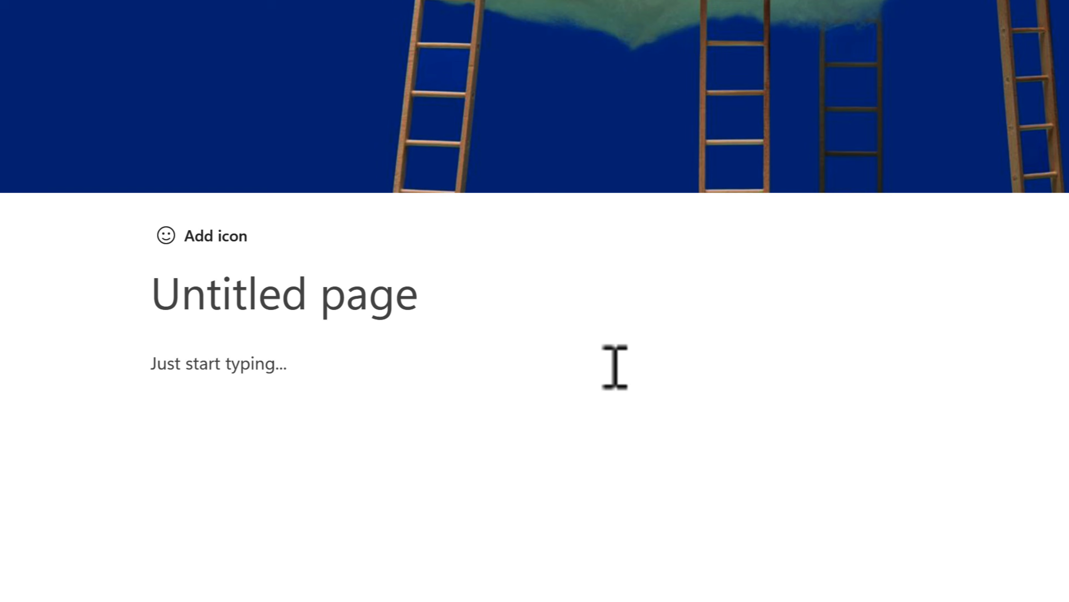
- Search the page icons for "Scope" and set the red 100 emoji as the page icon
left_click(239, 248)
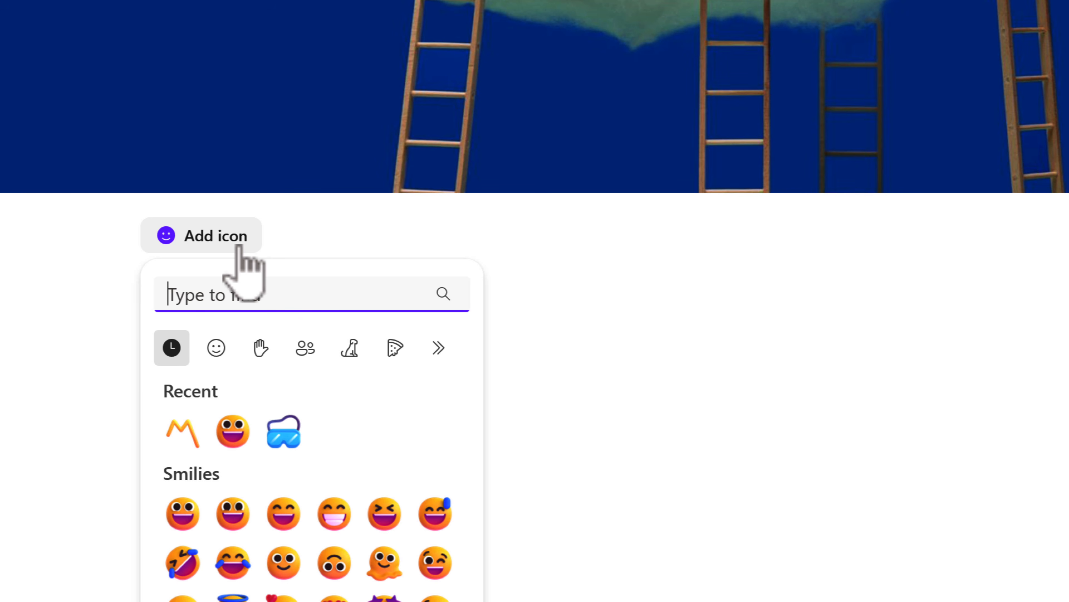
type("Scope")
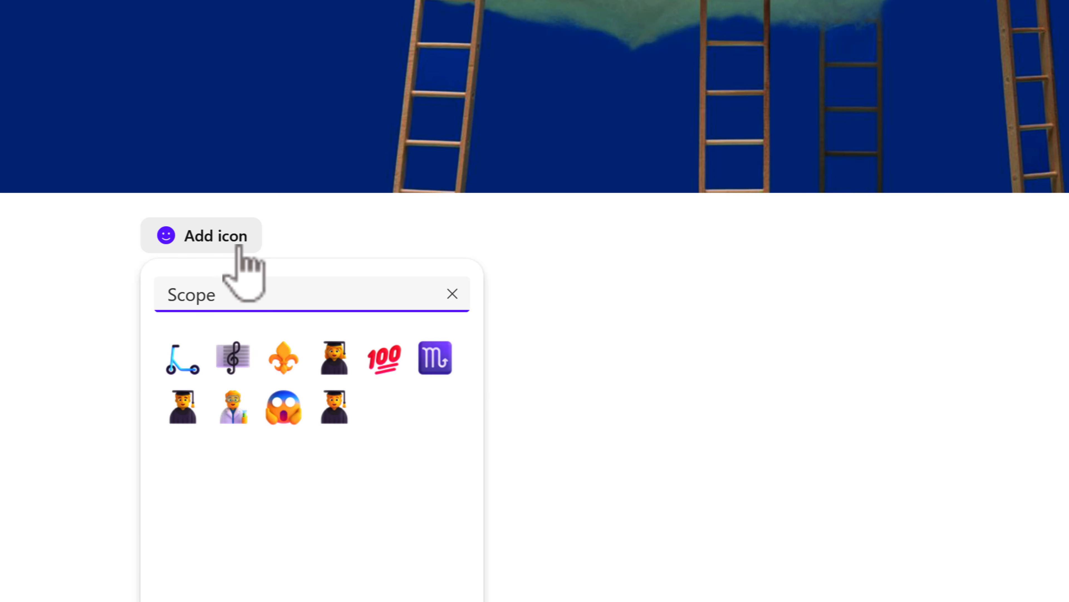
left_click(386, 371)
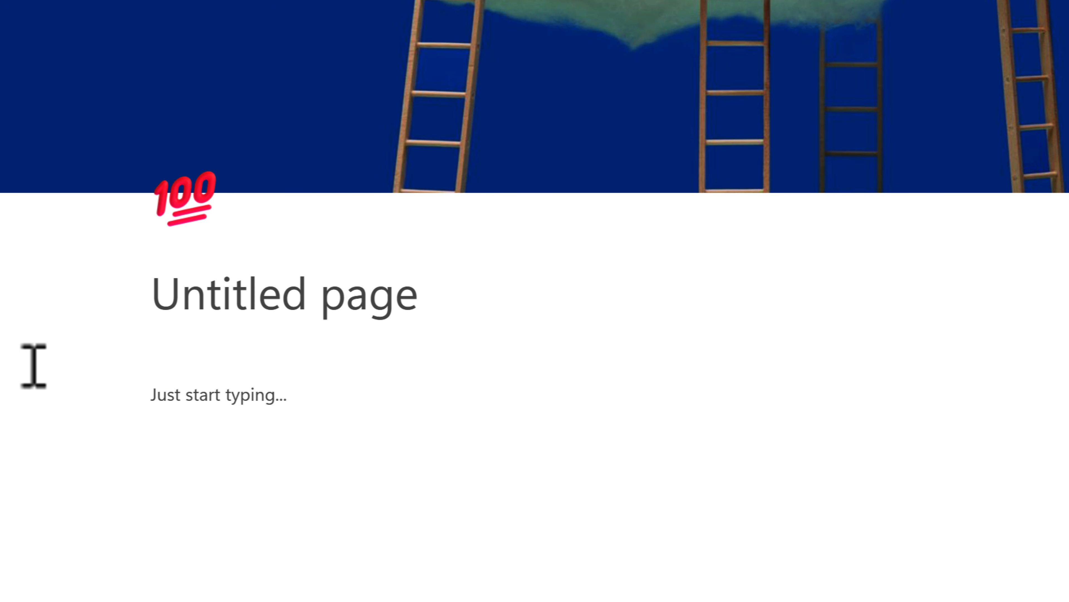
- Title the page "Project Scope for Marketing"
left_click(394, 309)
type("Project")
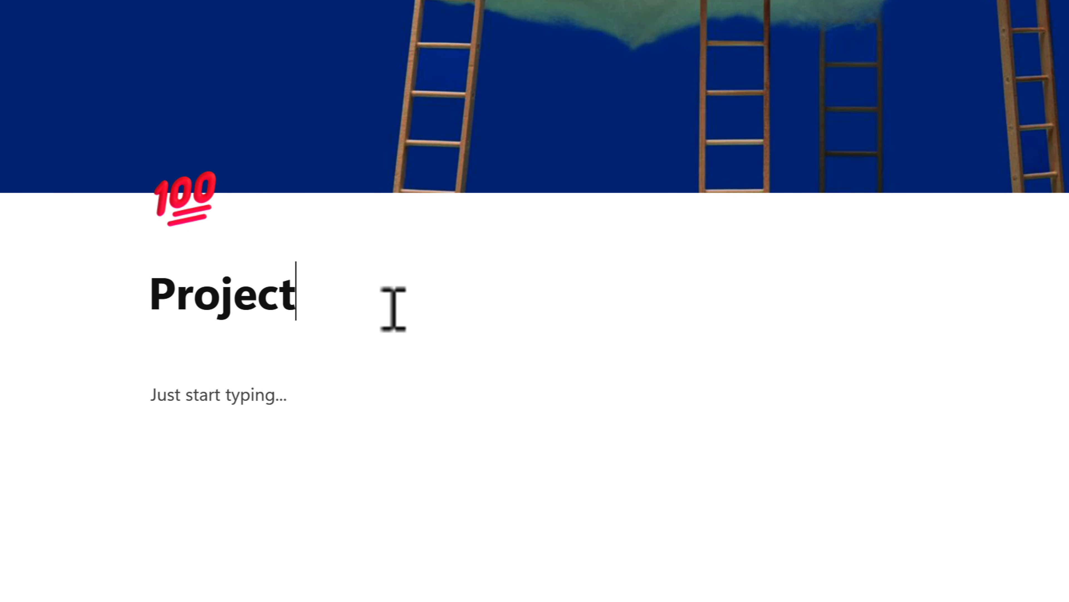
type(" Scope for Marke")
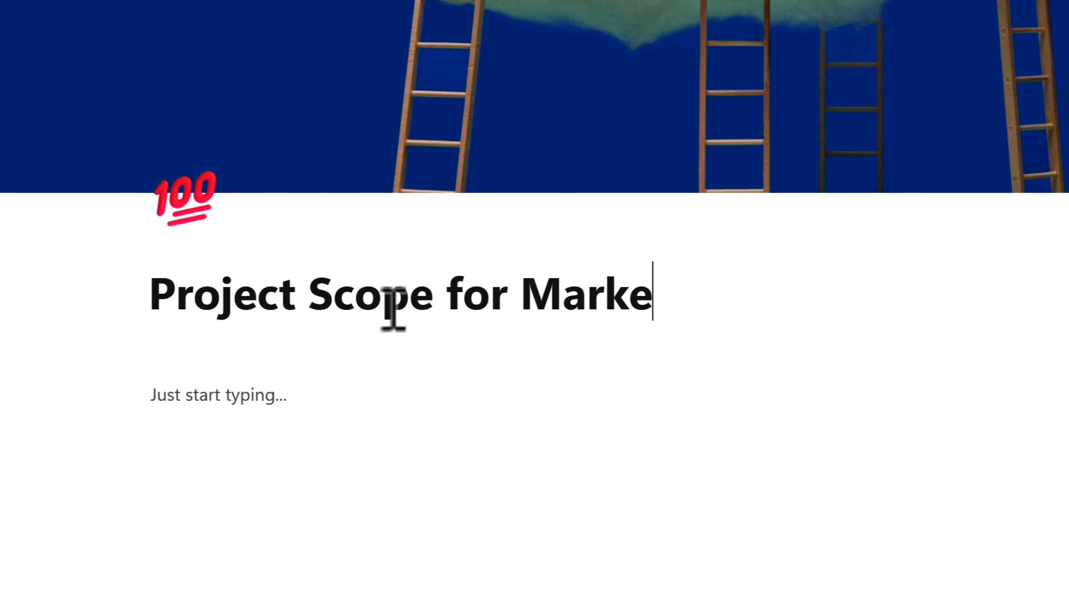
type("ting")
key("Return")
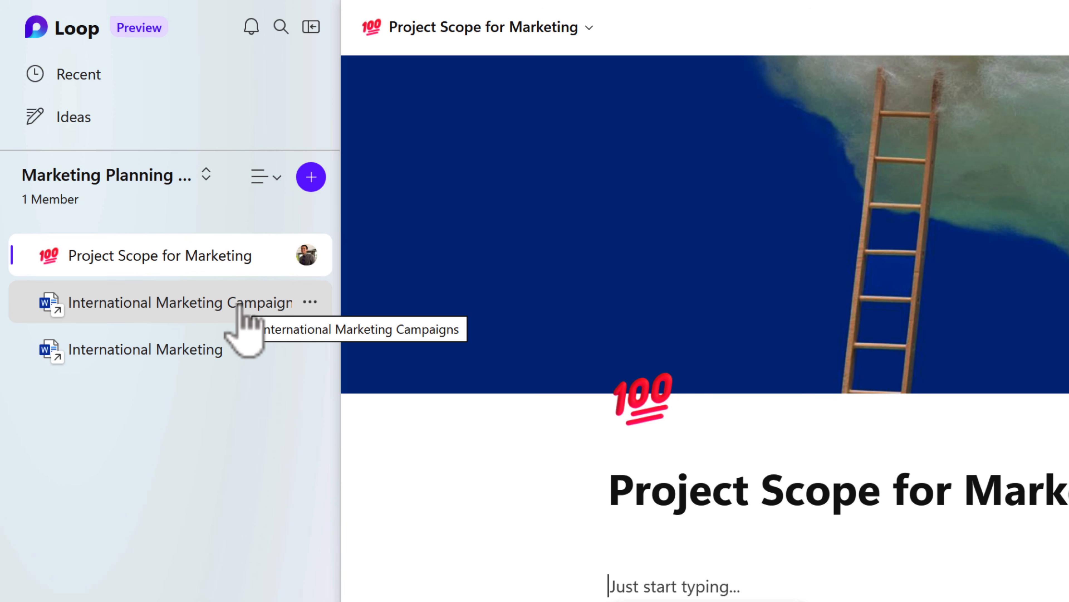
left_click(239, 303)
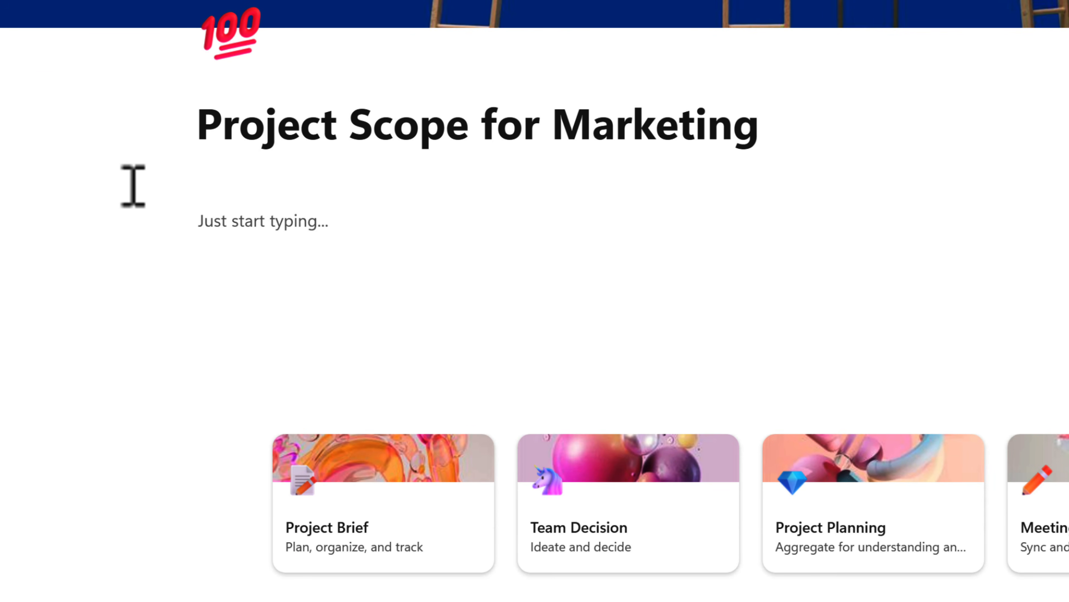
- Add a Heading 1 reading "Project Outline" at the start of the page body
scroll(168, 201, "down", 3)
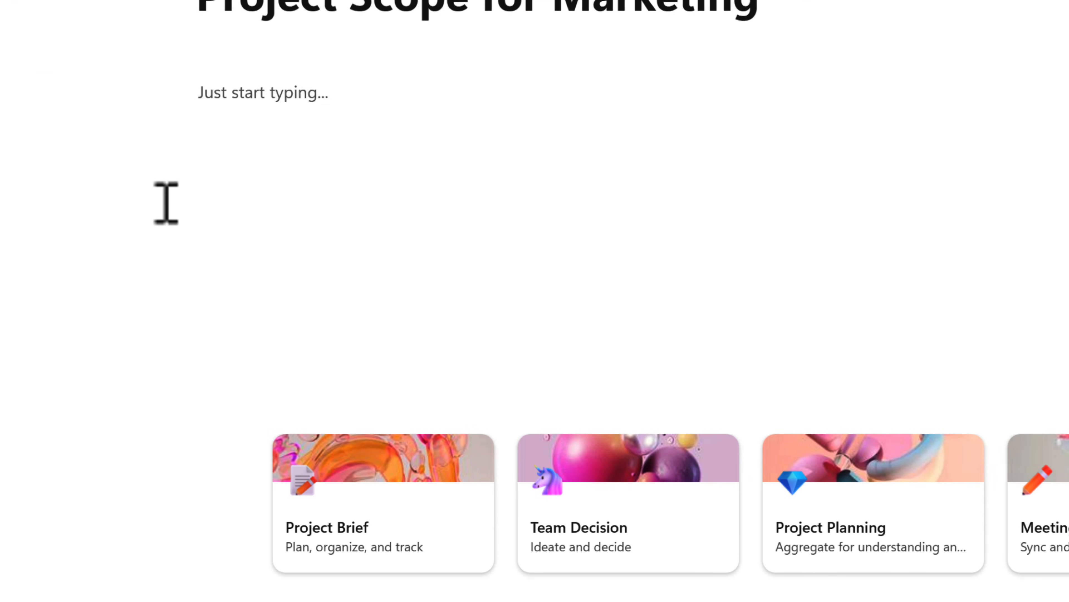
left_click(256, 73)
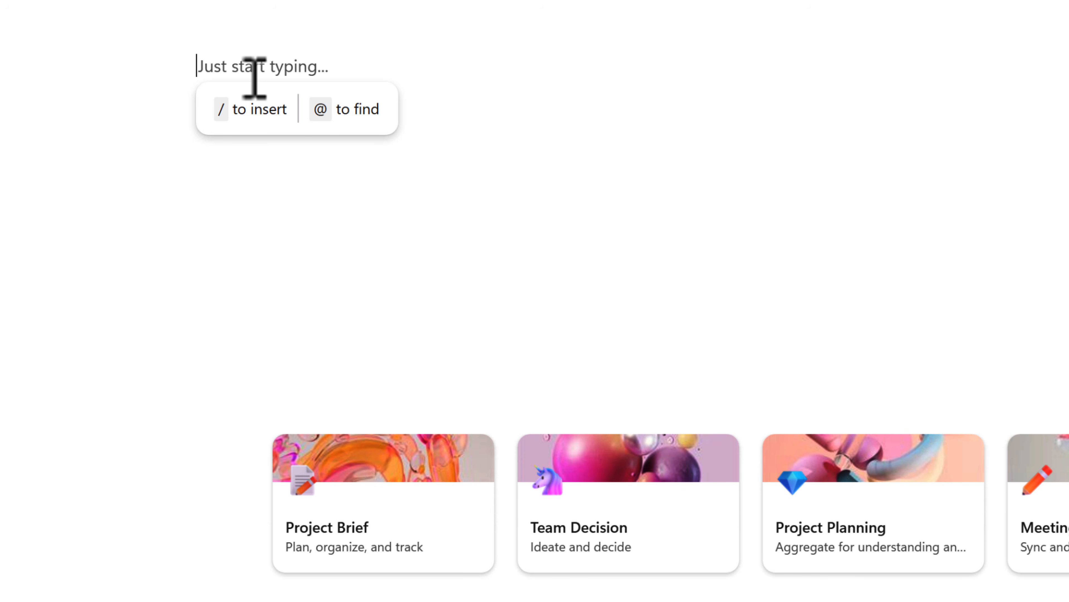
type("/")
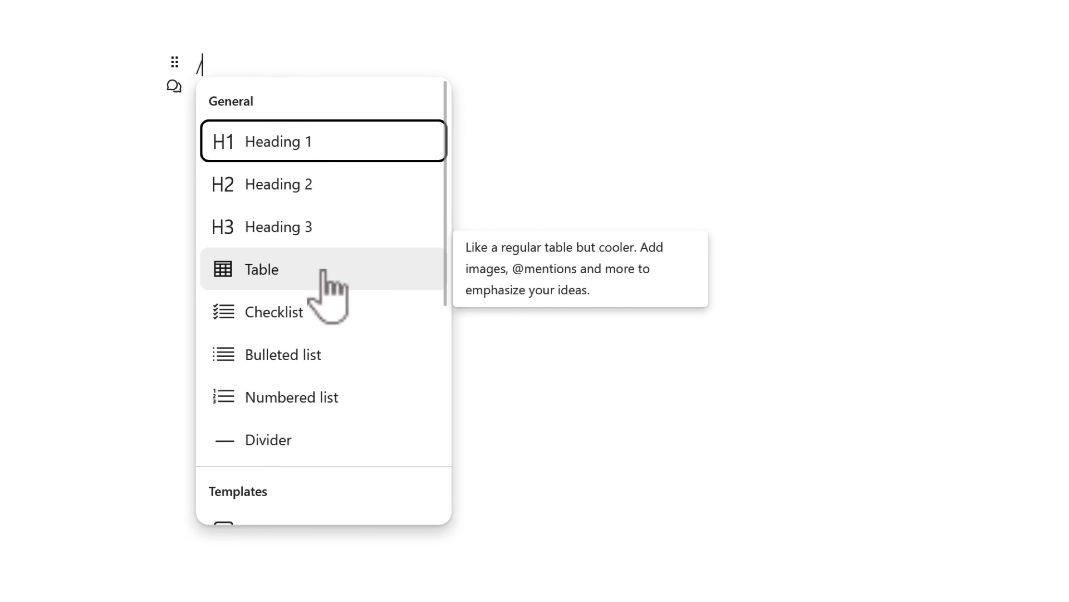
scroll(358, 280, "down", 4)
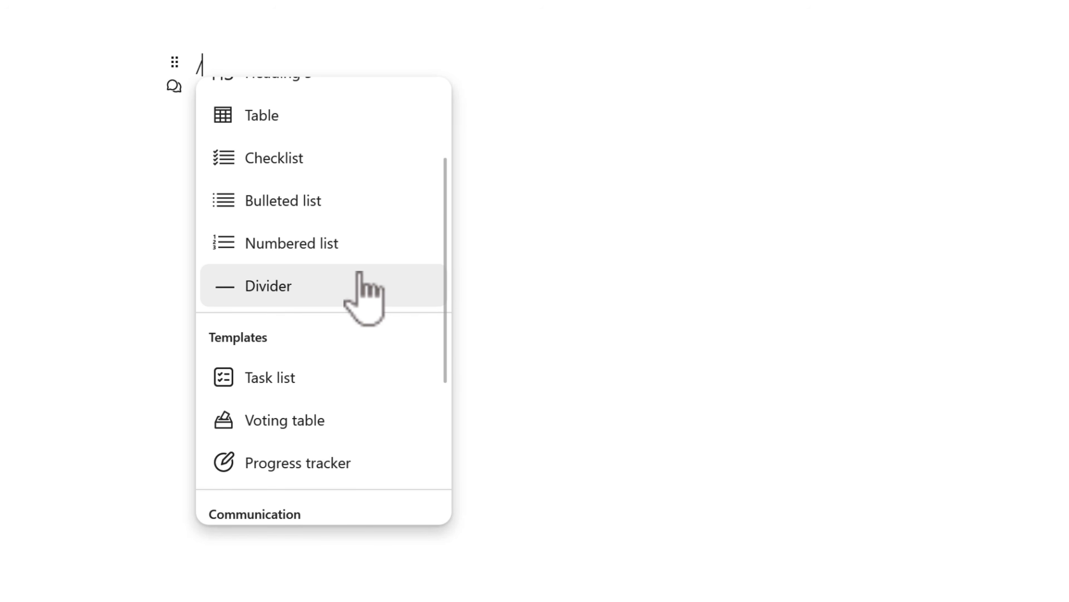
scroll(360, 278, "down", 7)
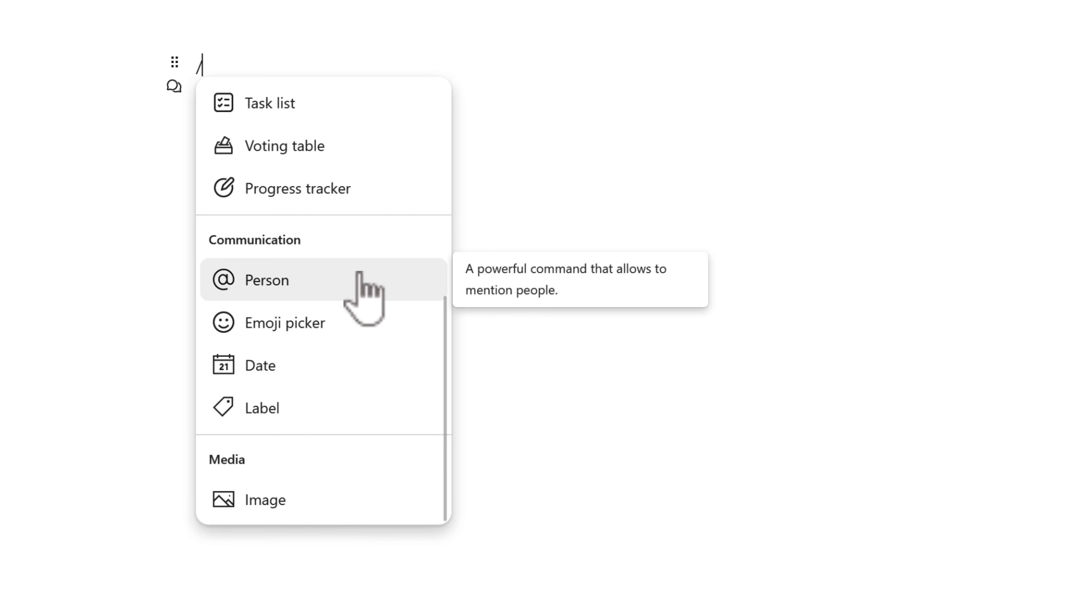
scroll(358, 282, "up", 10)
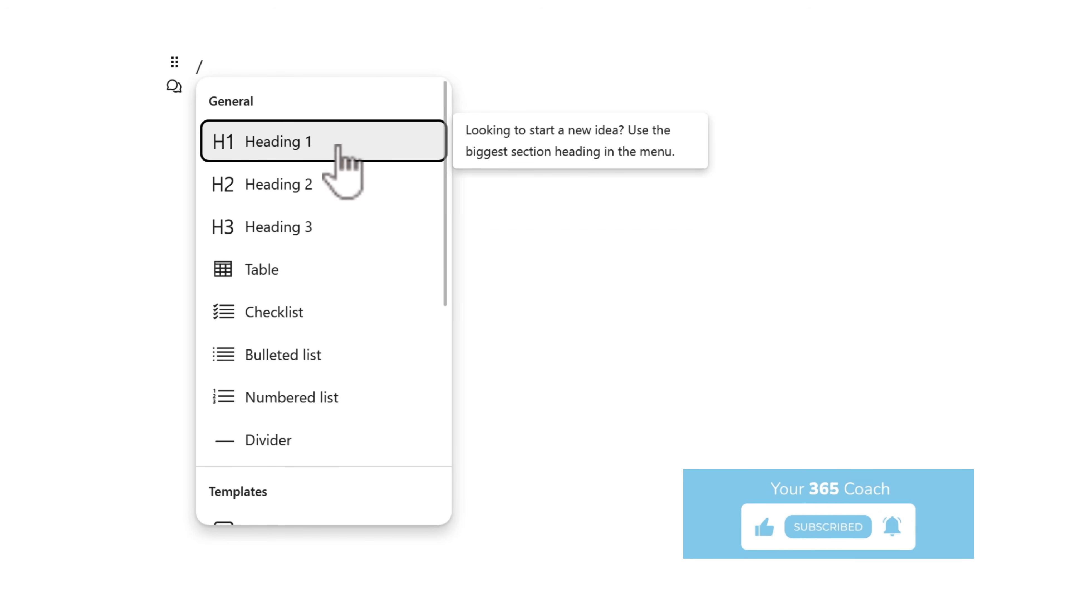
key("BackSpace")
type("Project Outline")
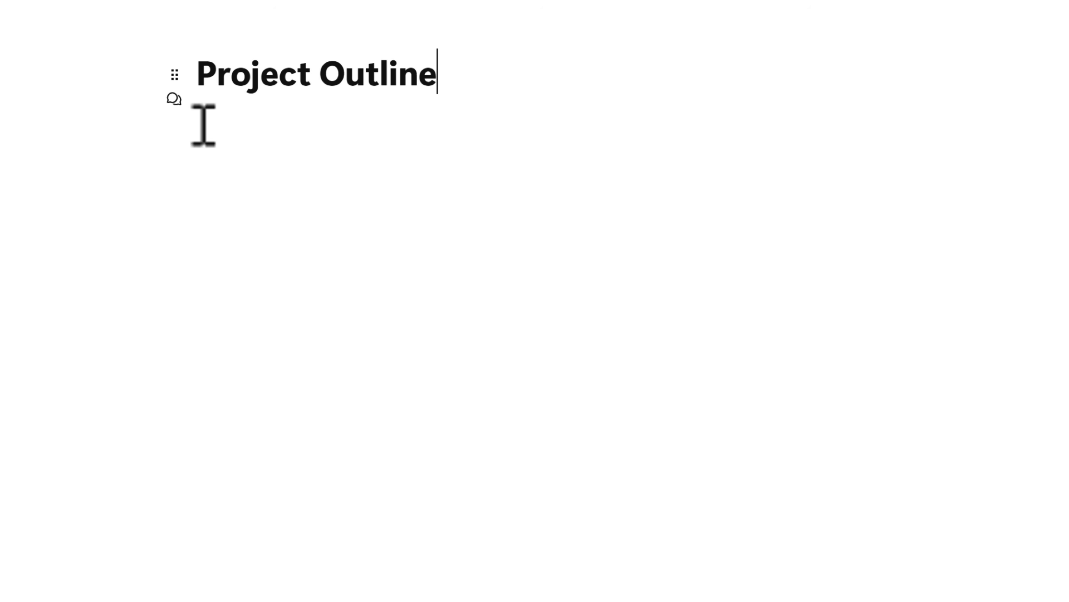
key("Home")
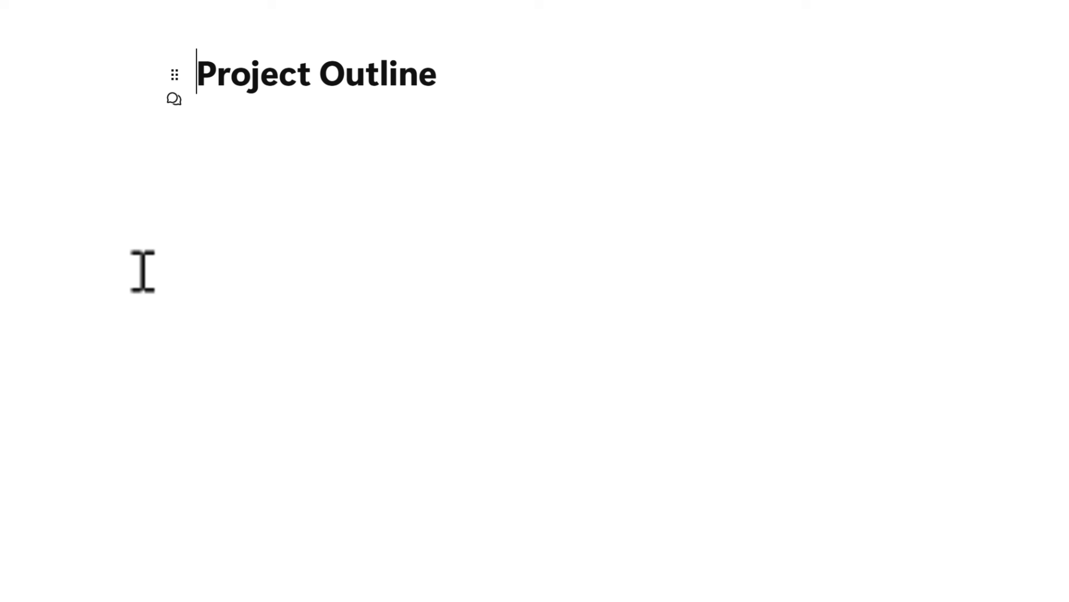
key("End")
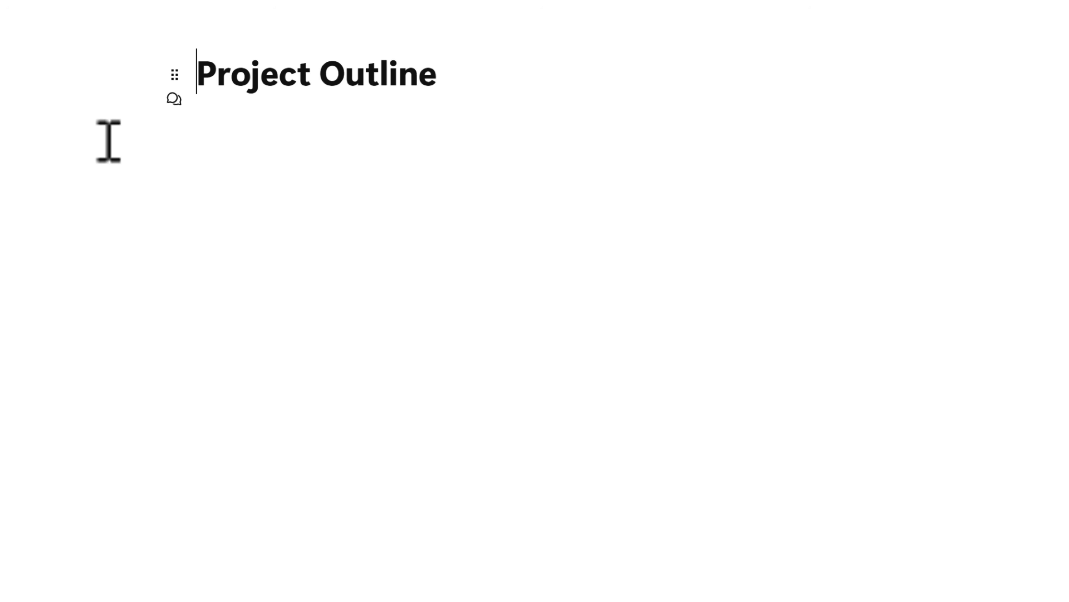
key("End")
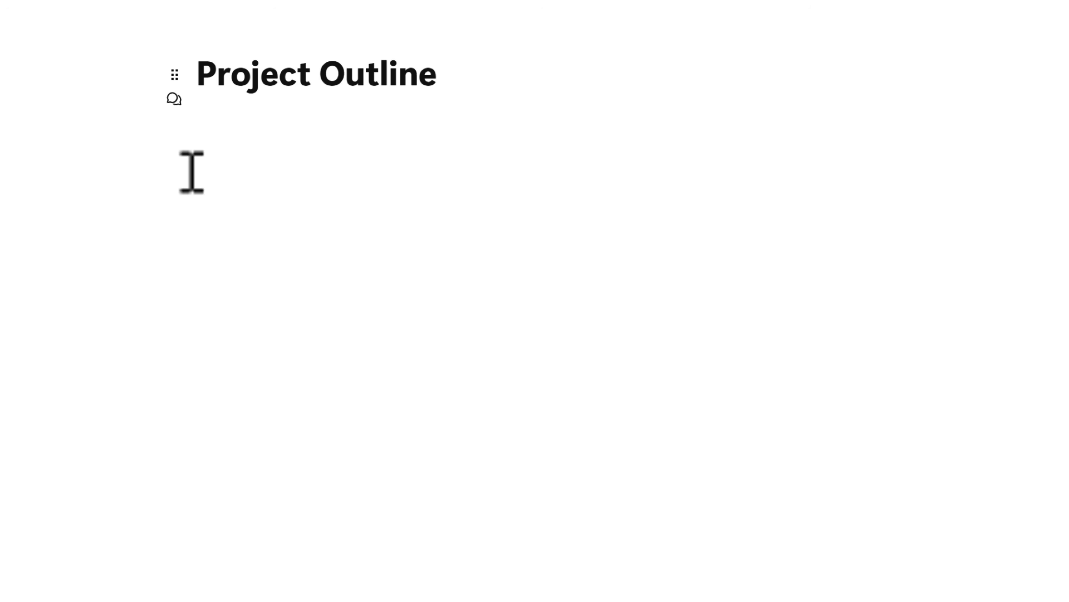
- Start the text under the Project Outline heading and close it with the line "Emotional connection is the key."
left_click(493, 71)
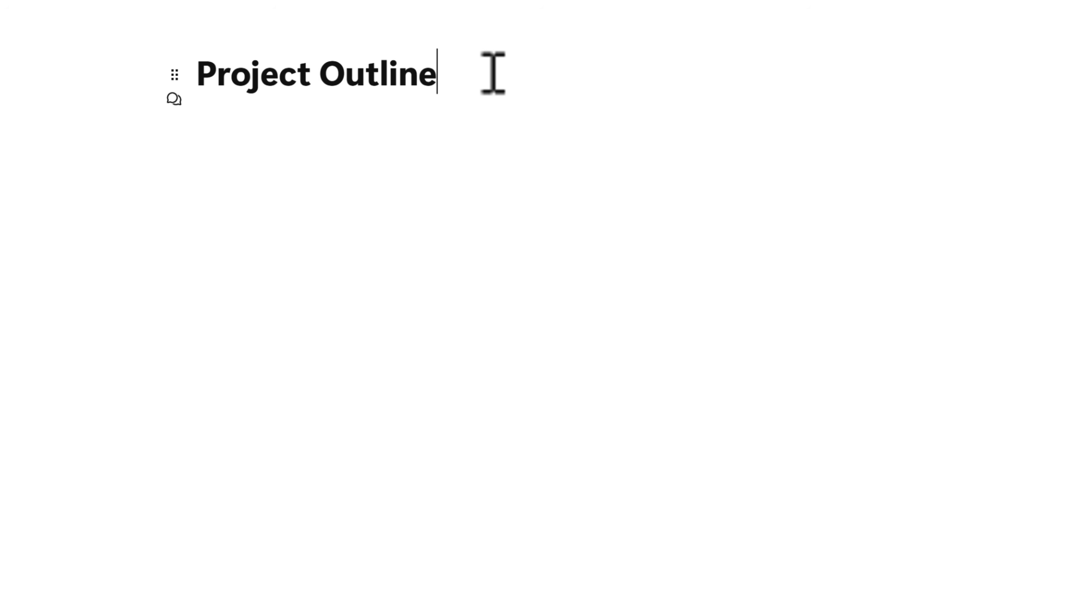
key("Return")
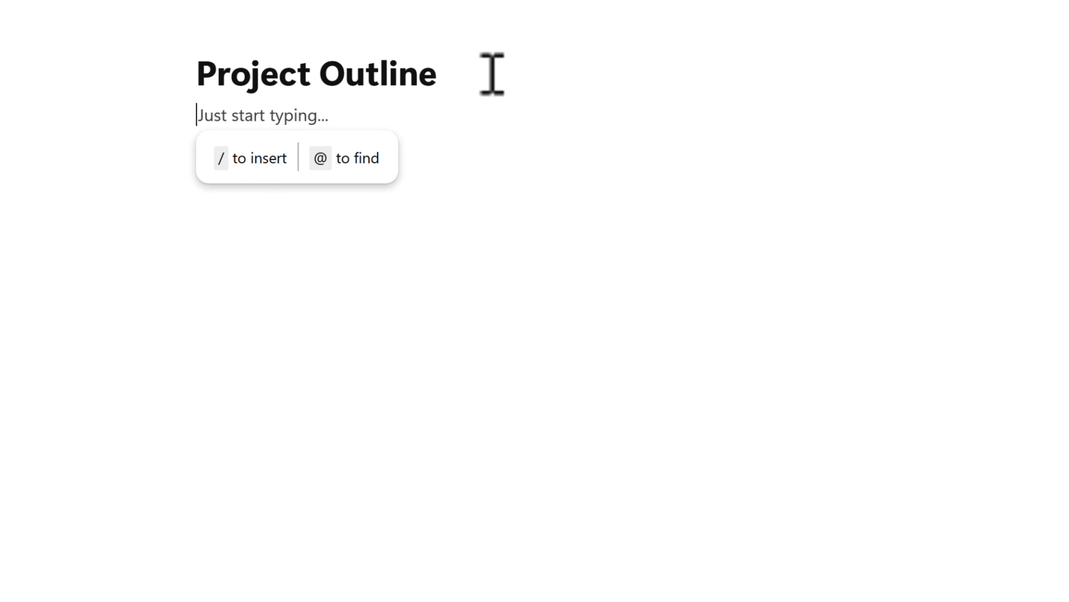
type("/")
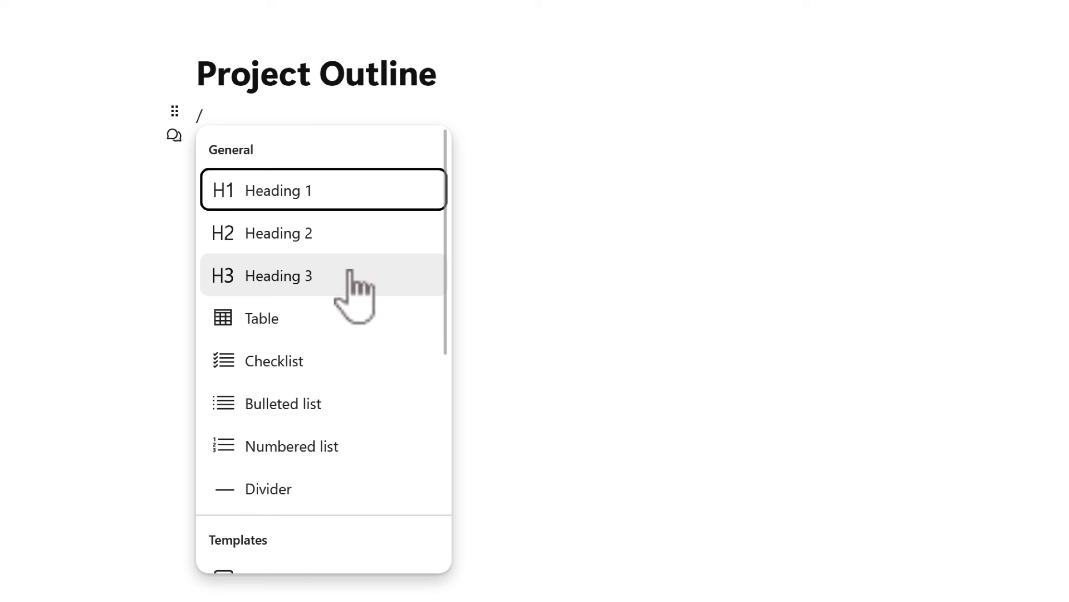
scroll(348, 284, "down", 3)
scroll(352, 281, "down", 5)
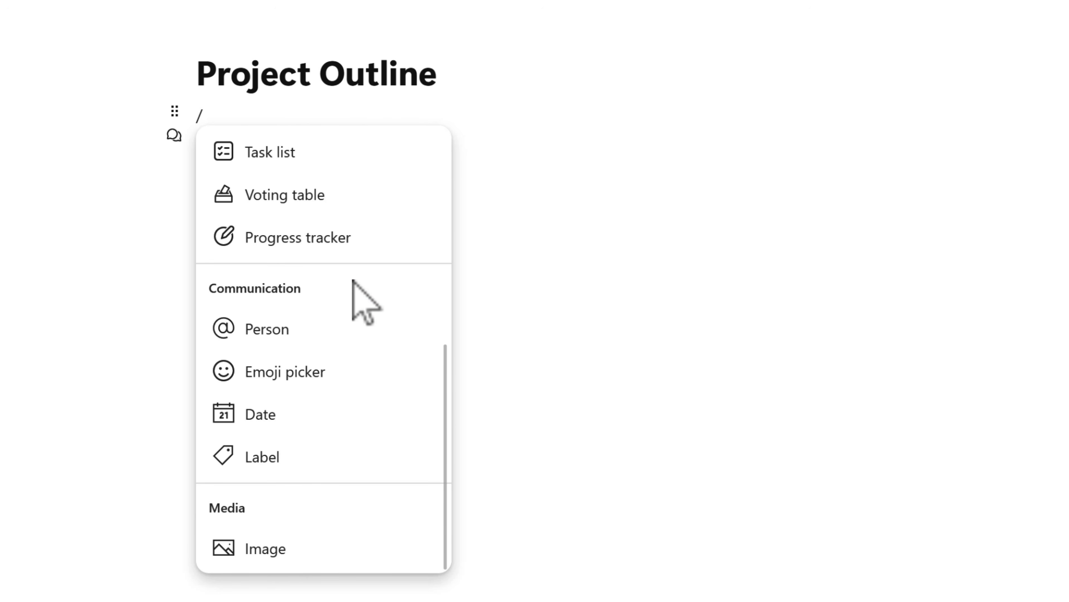
scroll(354, 295, "up", 8)
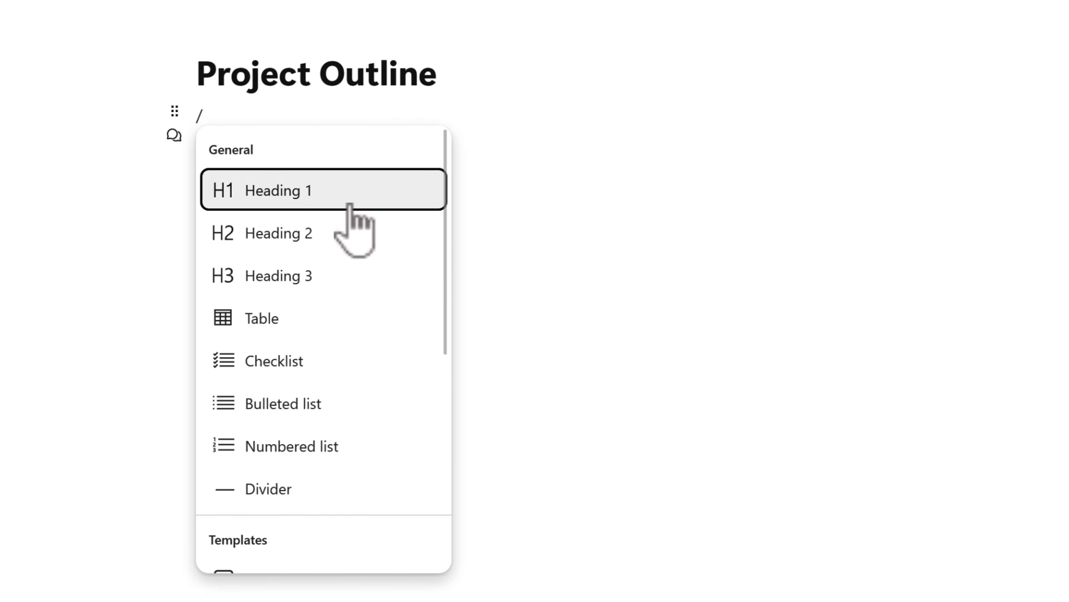
mouse_move(390, 500)
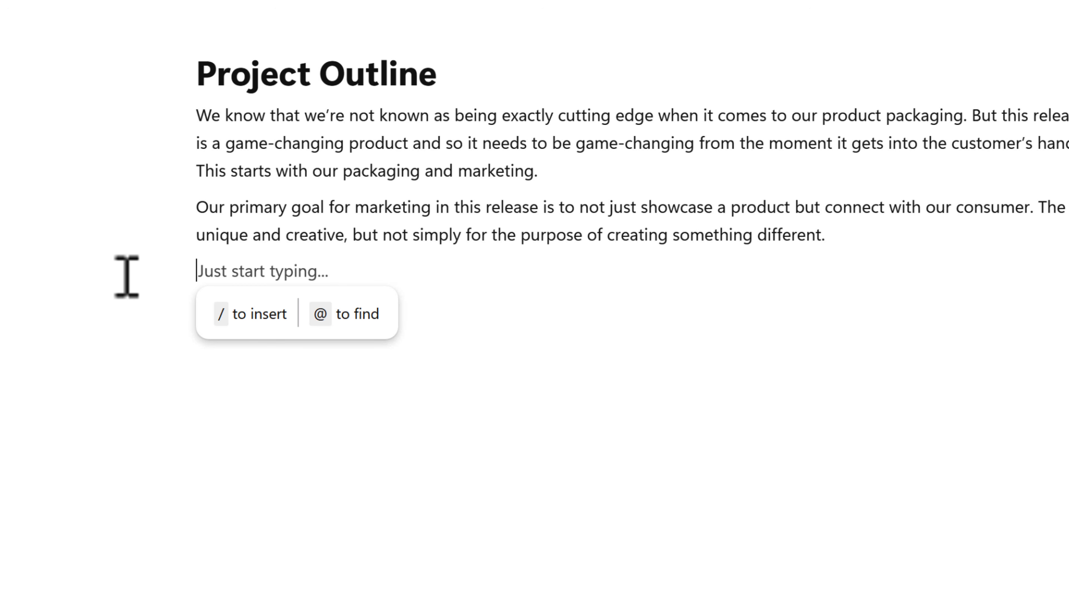
type("Emotional connection is the key.")
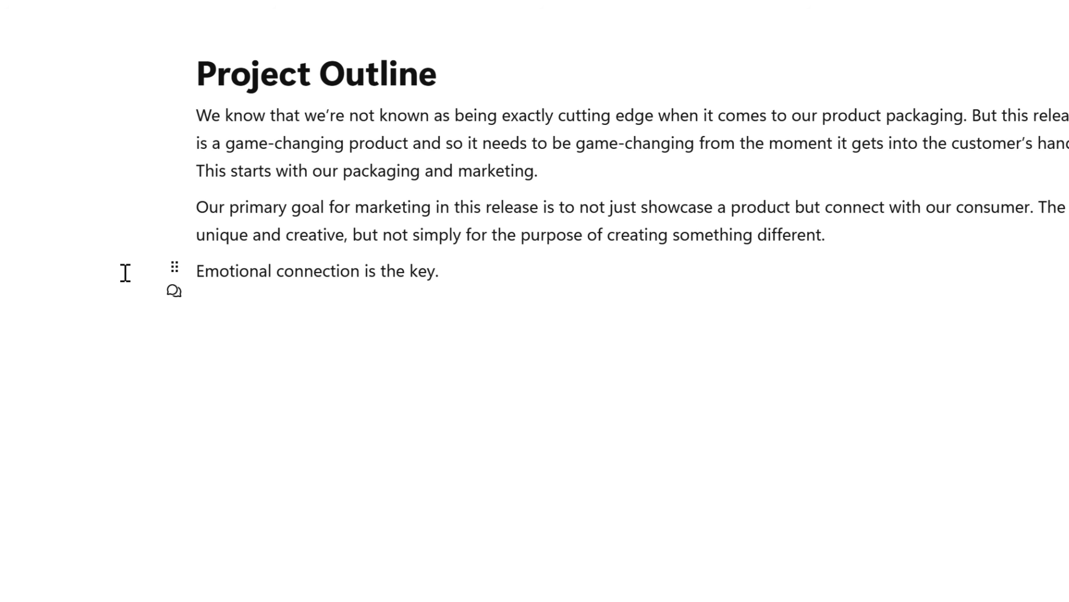
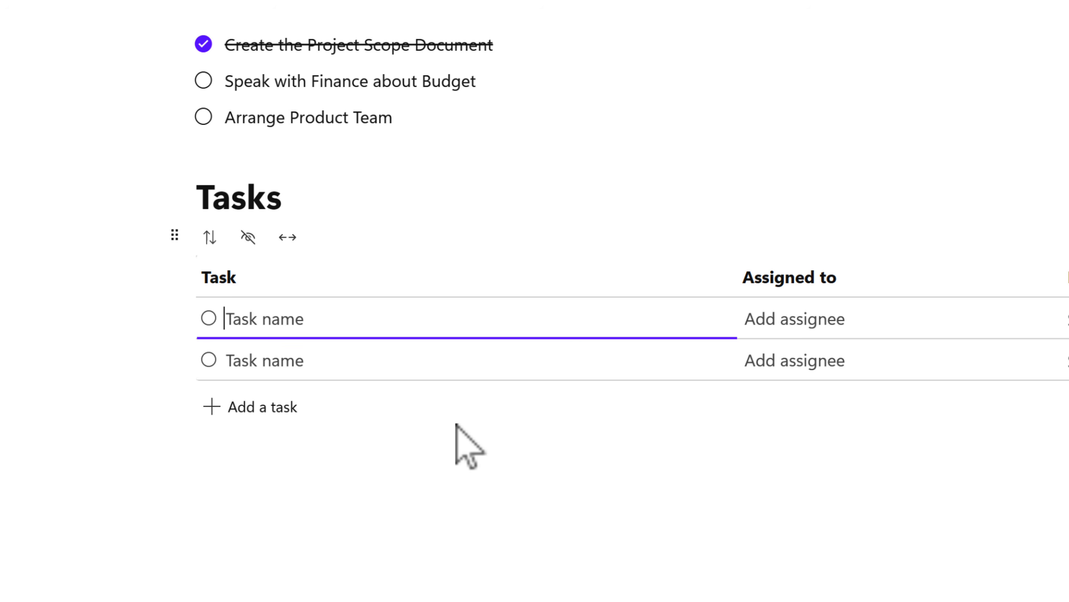
- Enter the tasks Create the Project Scope Document, Speak with Finance about Budget and Arrange Product Team, and view the assignees' access dialog without sharing
type("Create the Project Scope Document Speak with Finance about Budget Arrange Product Team")
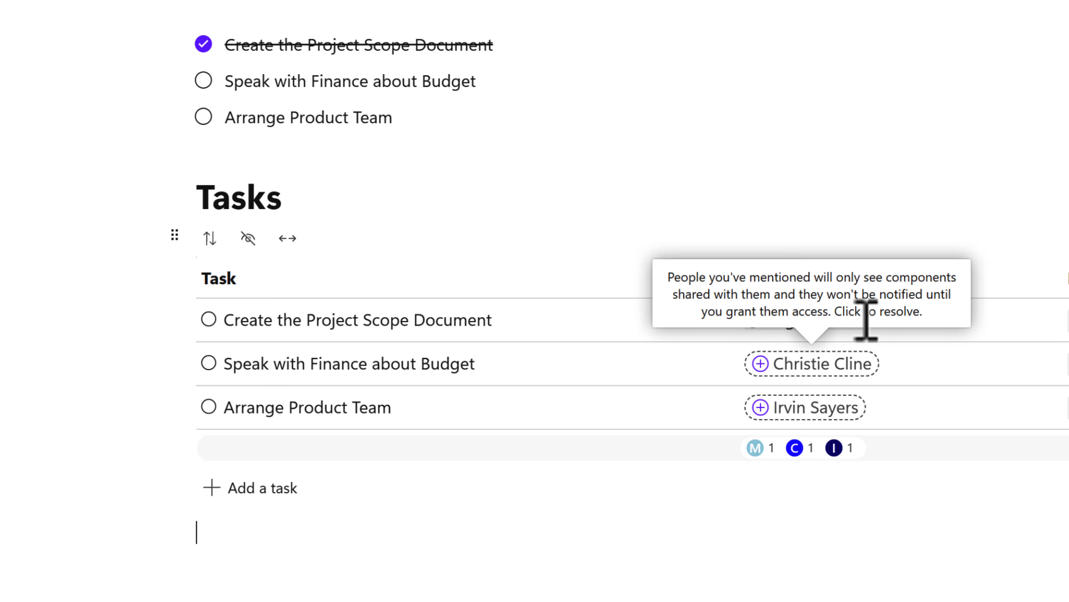
left_click(837, 362)
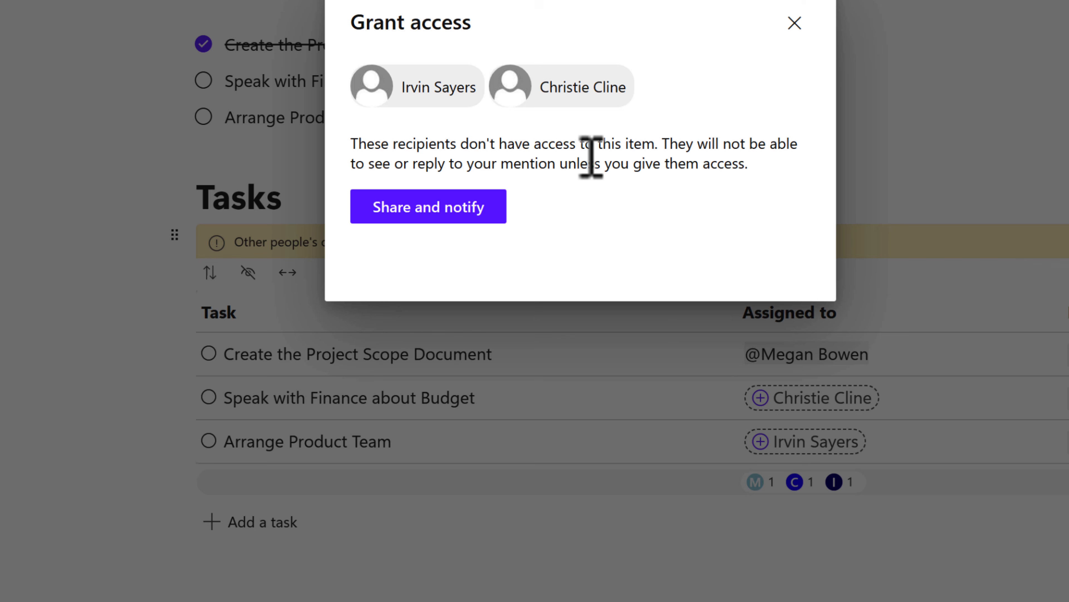
left_click(795, 24)
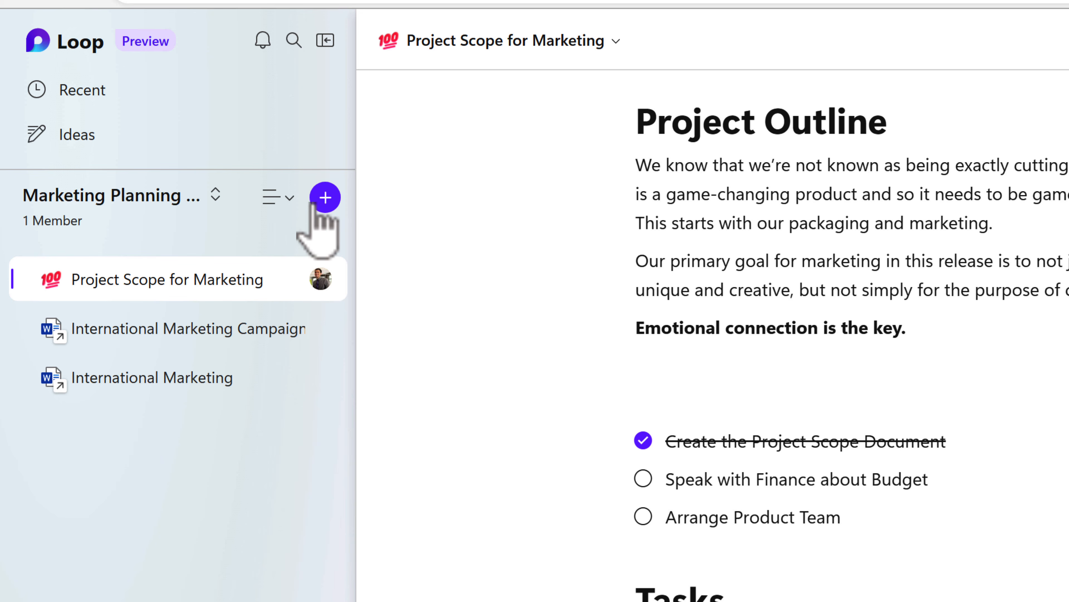
- Add a new page for Ideas for Marketing Material to the workspace and insert an image of two people talking
left_click(325, 202)
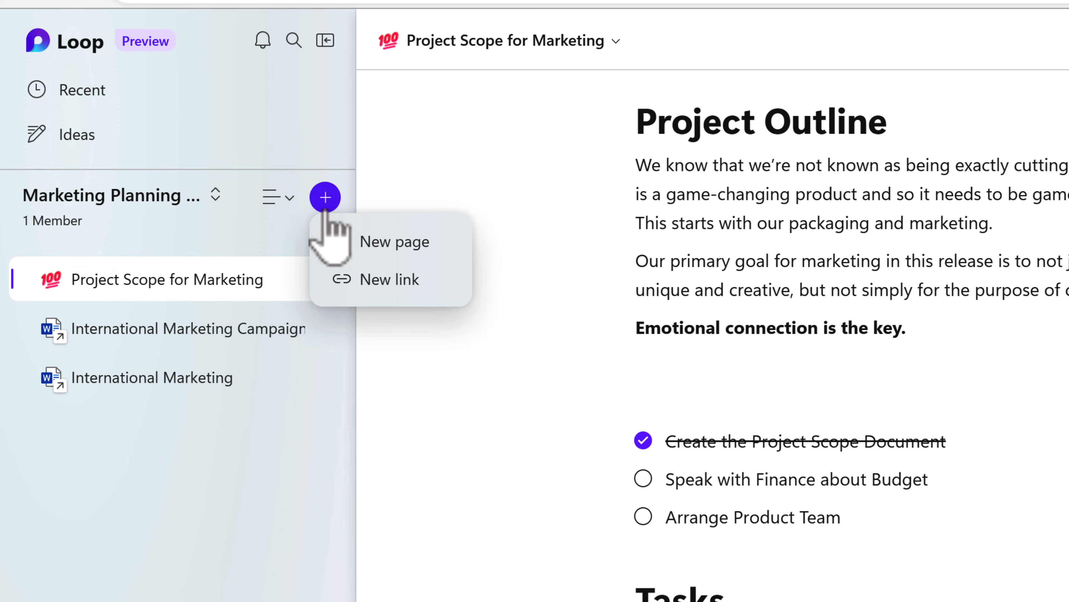
left_click(395, 249)
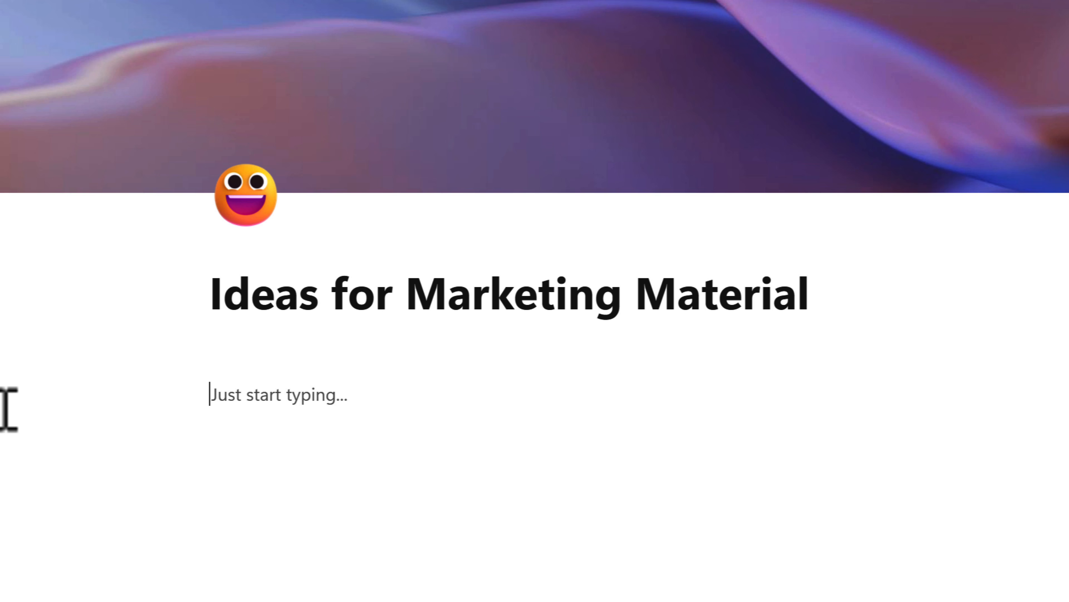
type("/")
scroll(349, 295, "down", 5)
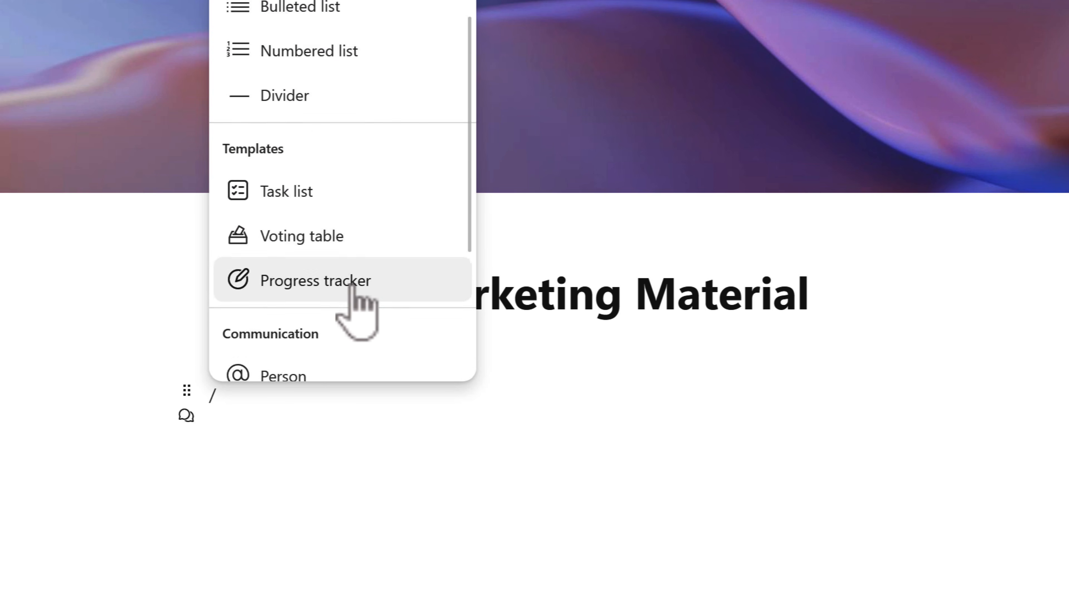
scroll(353, 287, "down", 3)
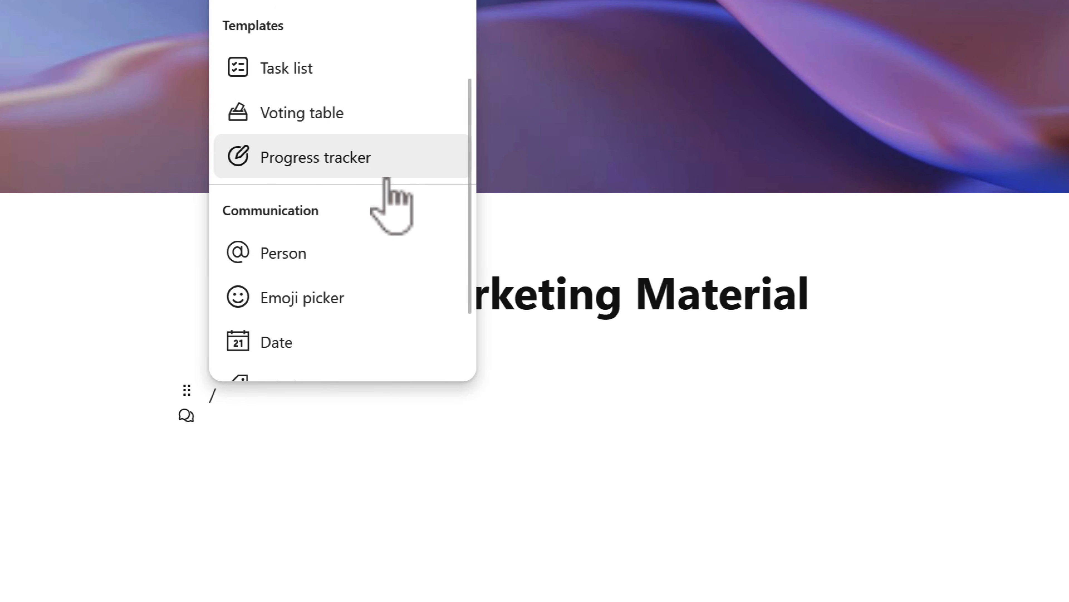
scroll(384, 236, "down", 3)
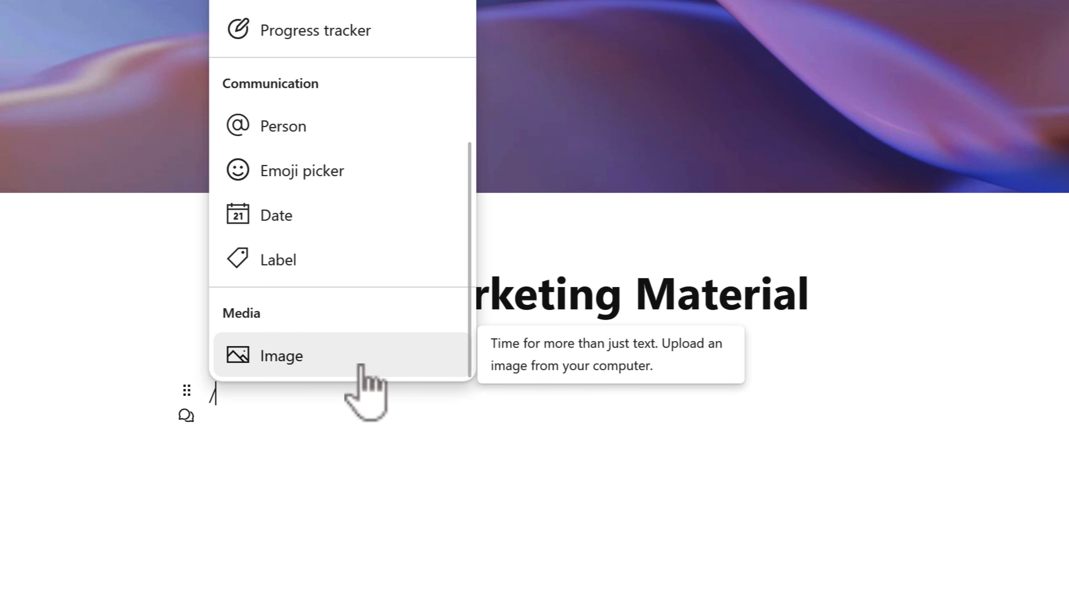
left_click(362, 366)
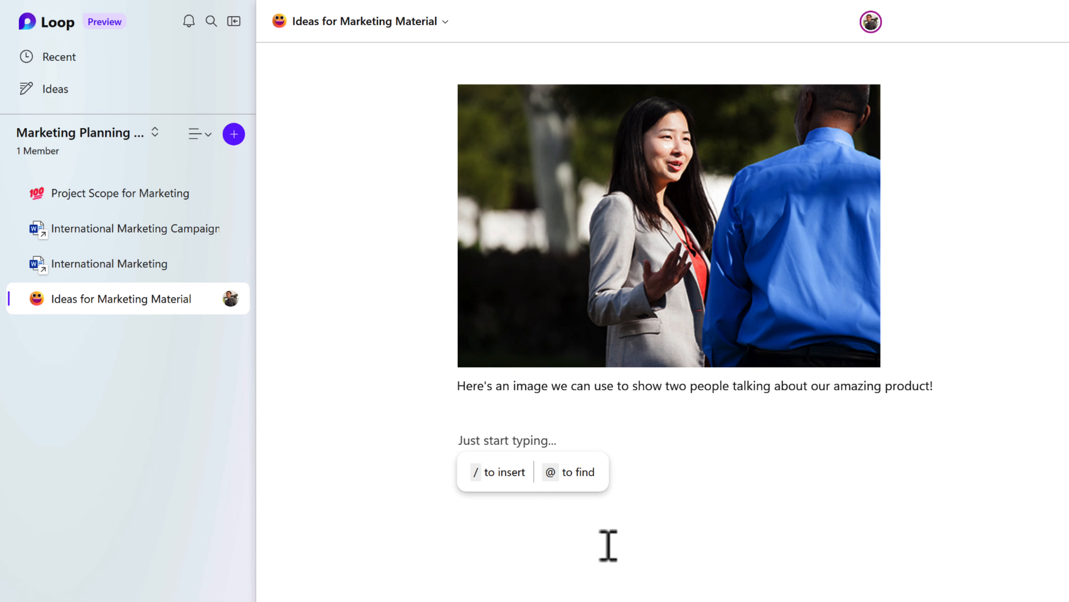
- Insert a voting table below the image caption and title it "Should we use this Image in our Marketing?"
type("/")
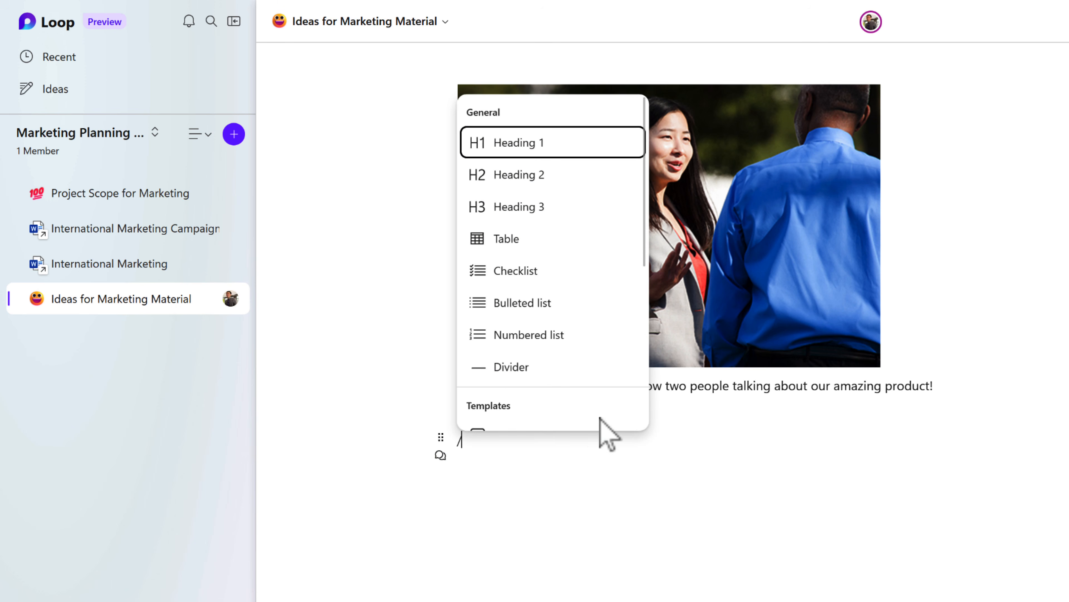
scroll(602, 423, "down", 5)
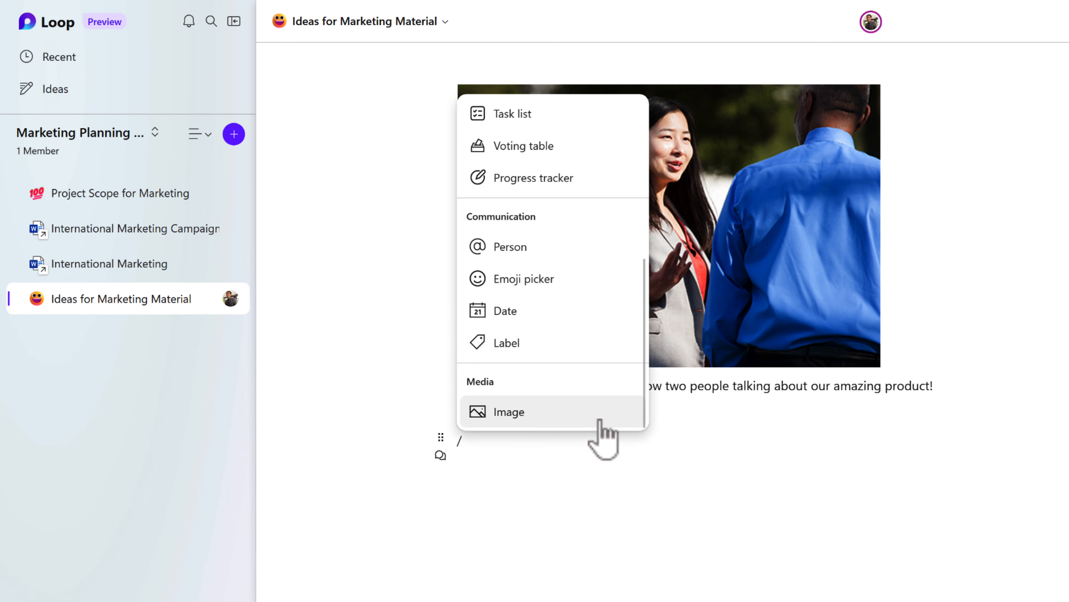
left_click(581, 157)
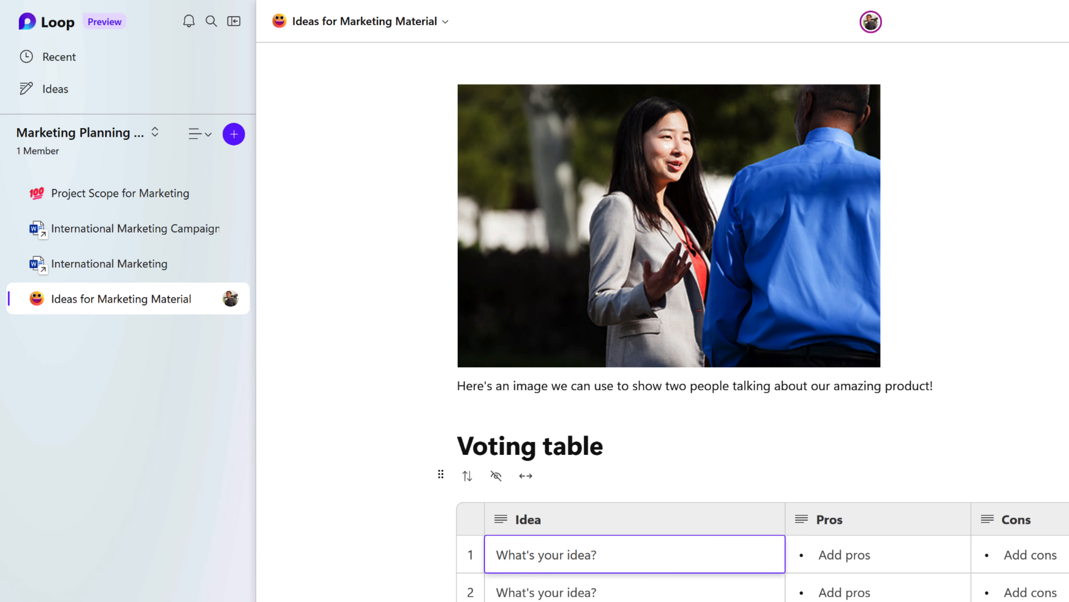
triple_click(559, 447)
type("Should we use this Image in our Marketing?")
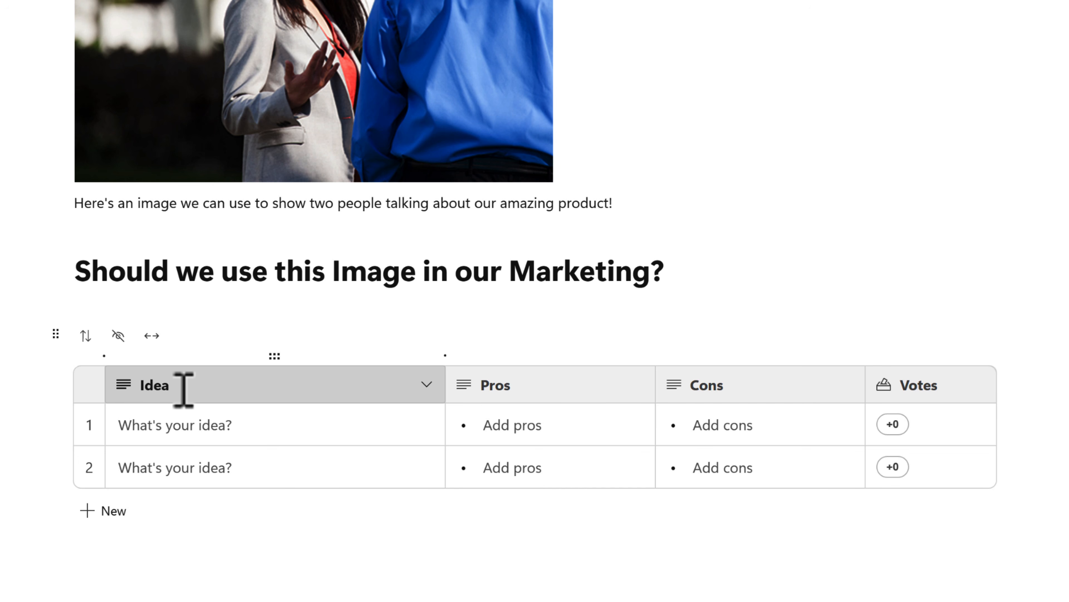
- Rename the voting table's Idea column to Options and enter Yes and No in its two rows
left_click(183, 385)
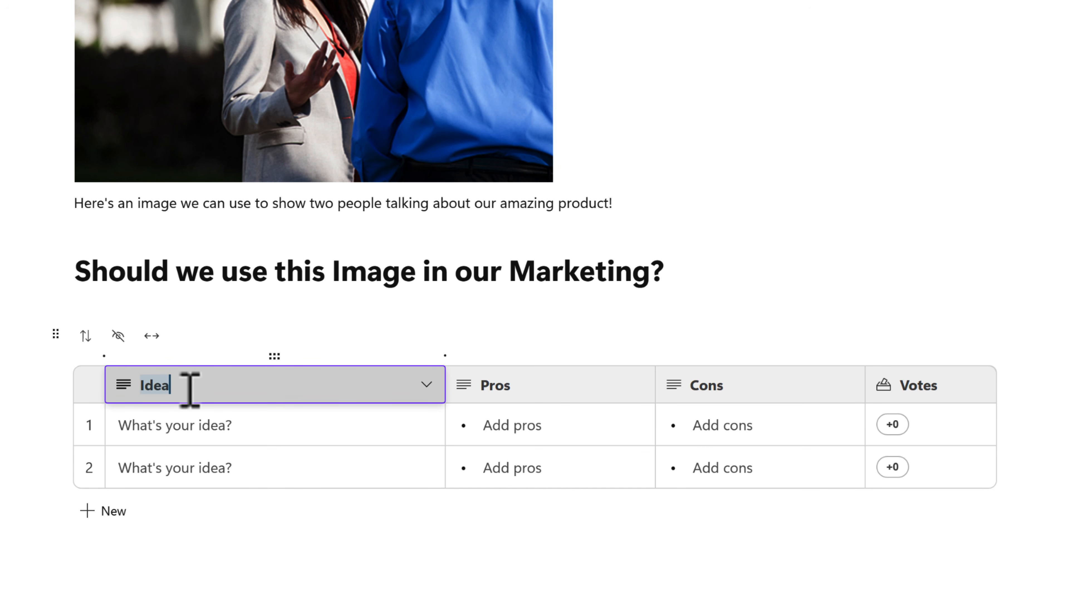
type("Options")
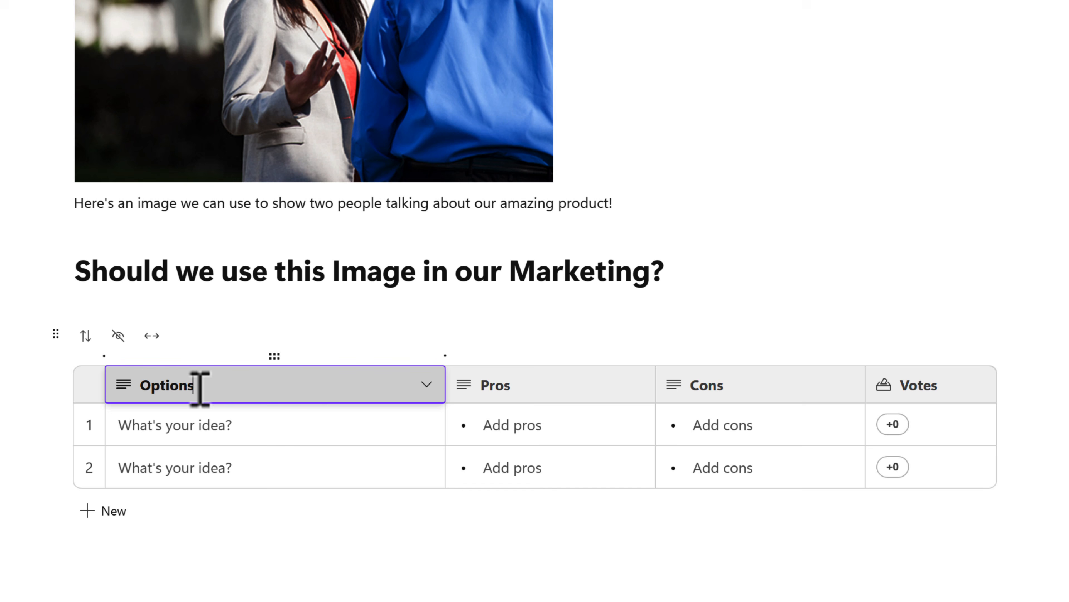
key("Return")
left_click(190, 433)
type("Yes")
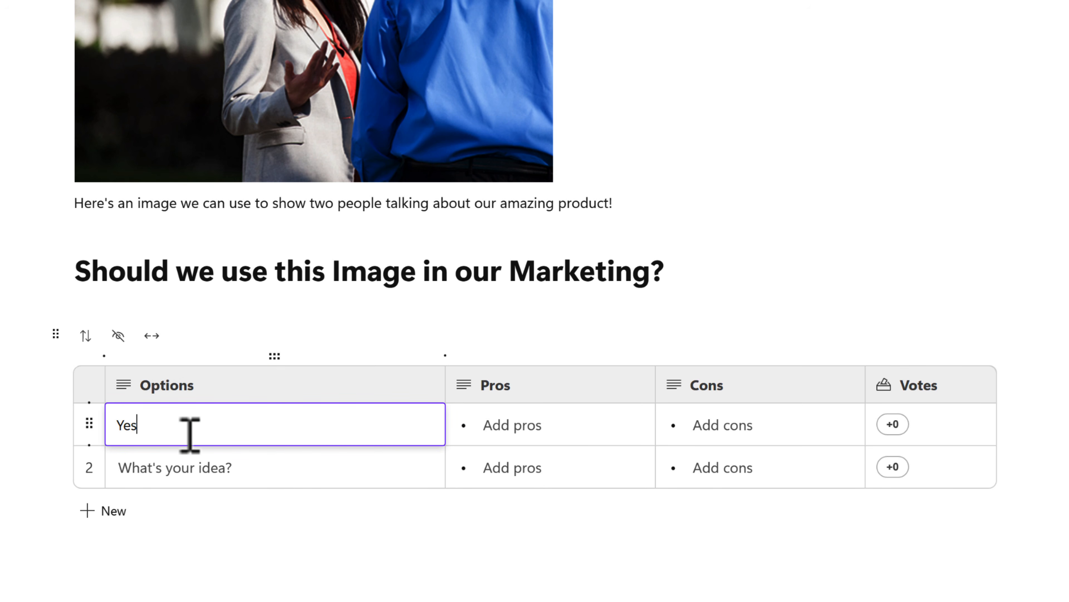
left_click(216, 472)
type("No")
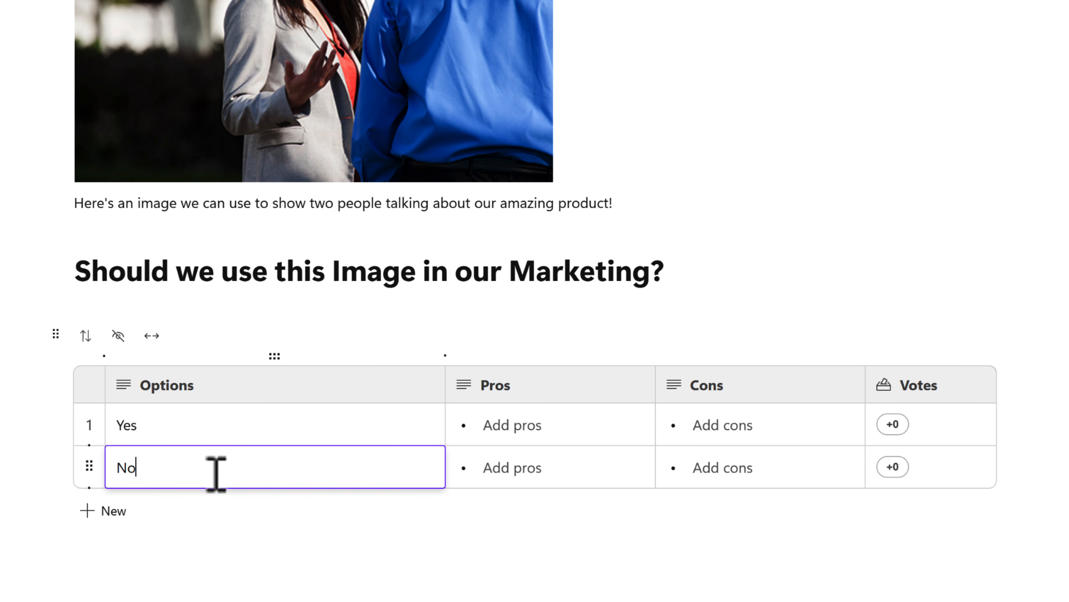
- Add a third row to the voting table with the option Maybe
left_click(110, 511)
type("May")
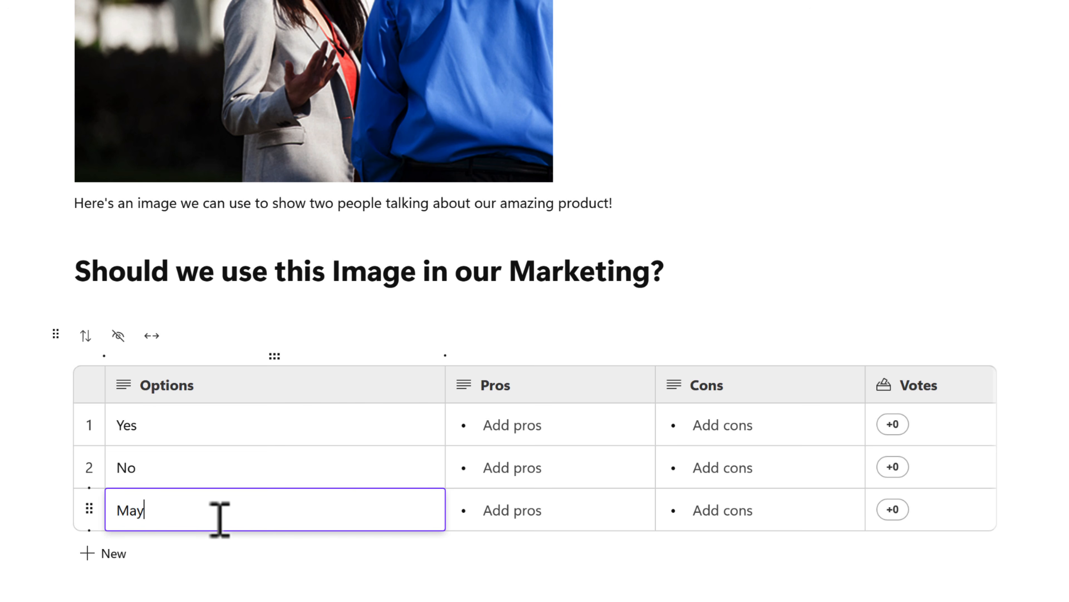
type("be")
left_click(270, 591)
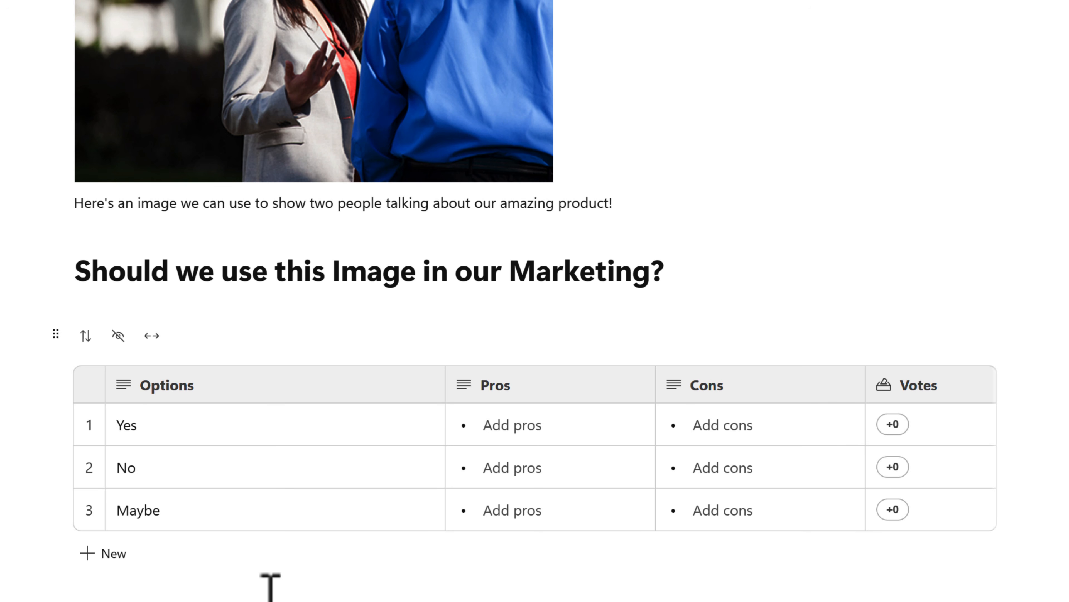
- Delete the Pros and Cons columns from the voting table
left_click(551, 356)
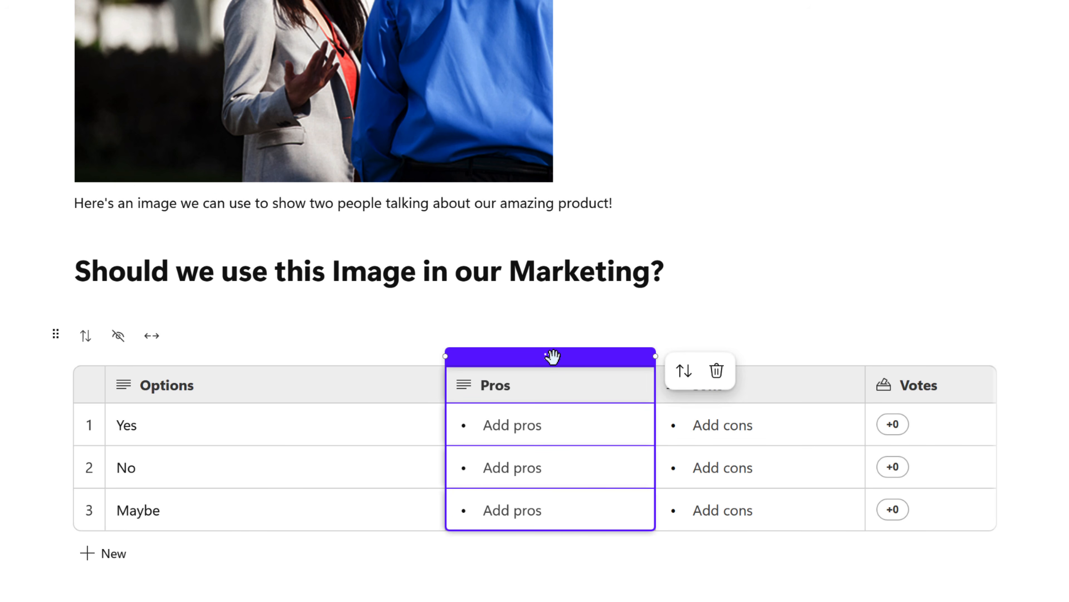
left_click(716, 371)
left_click(689, 354)
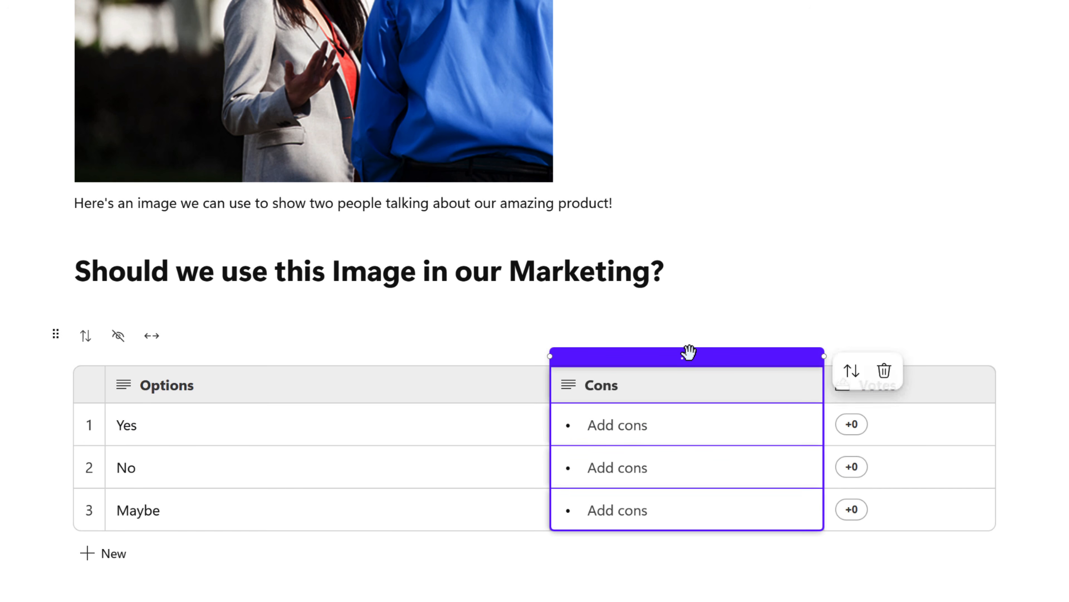
left_click(884, 372)
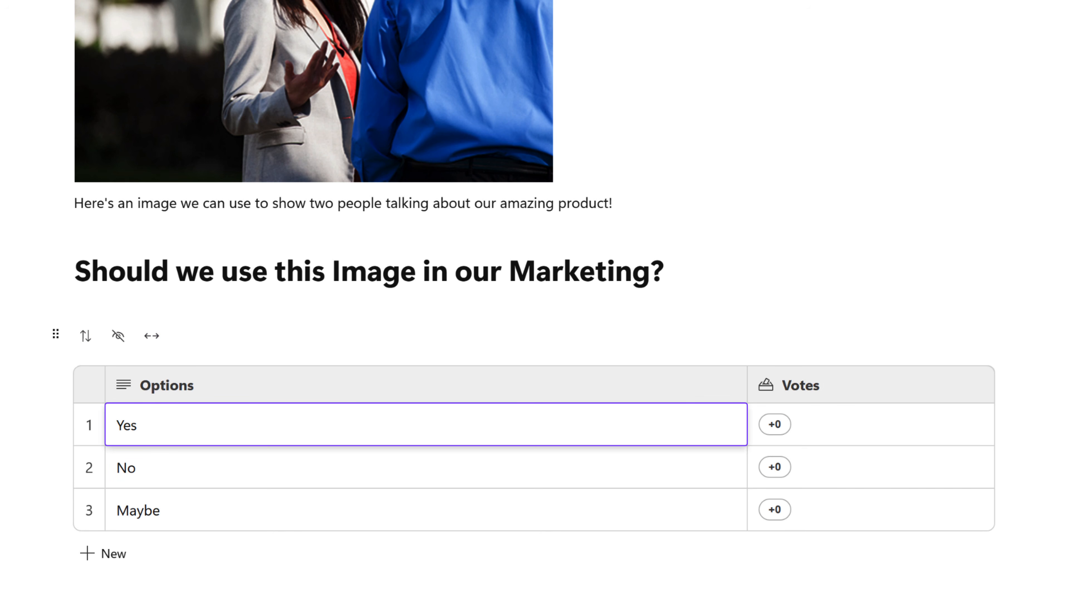
- Open the Project Scope for Marketing page and invite a colleague by name as a member of the whole workspace
left_click(14, 192)
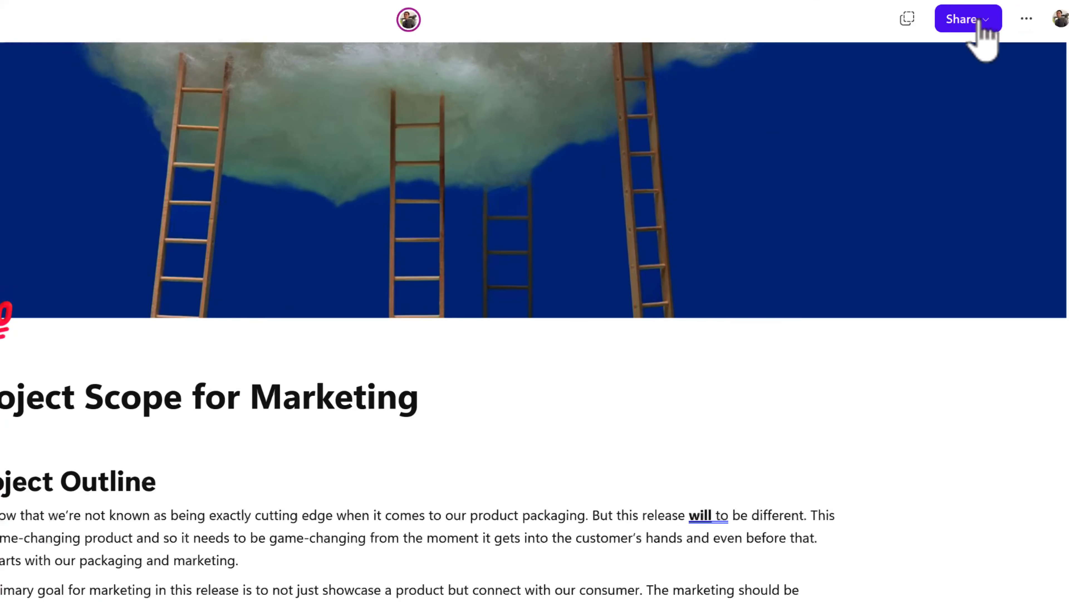
left_click(982, 22)
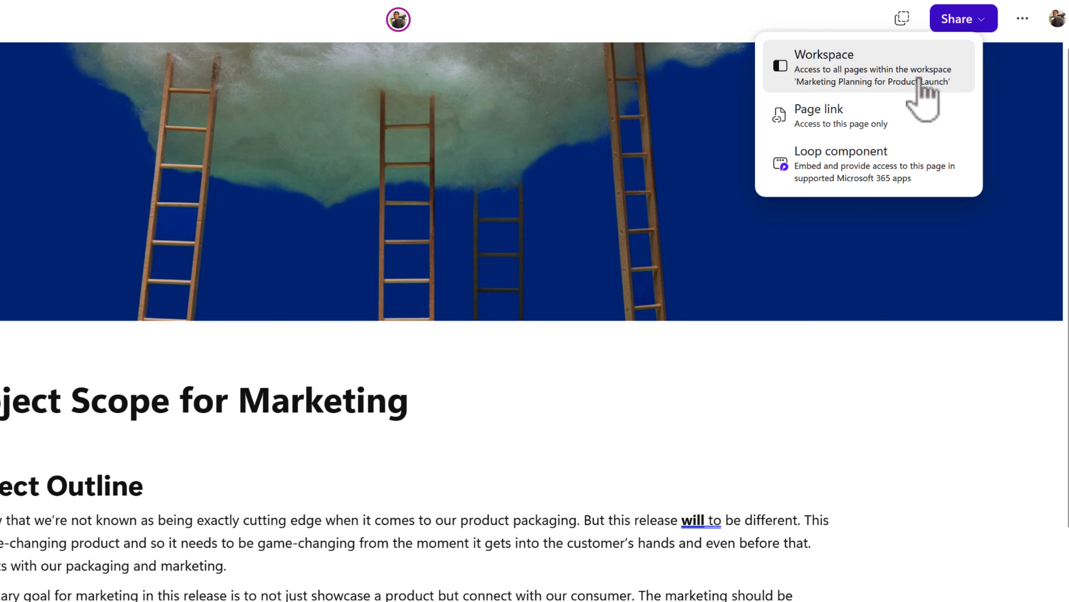
left_click(921, 86)
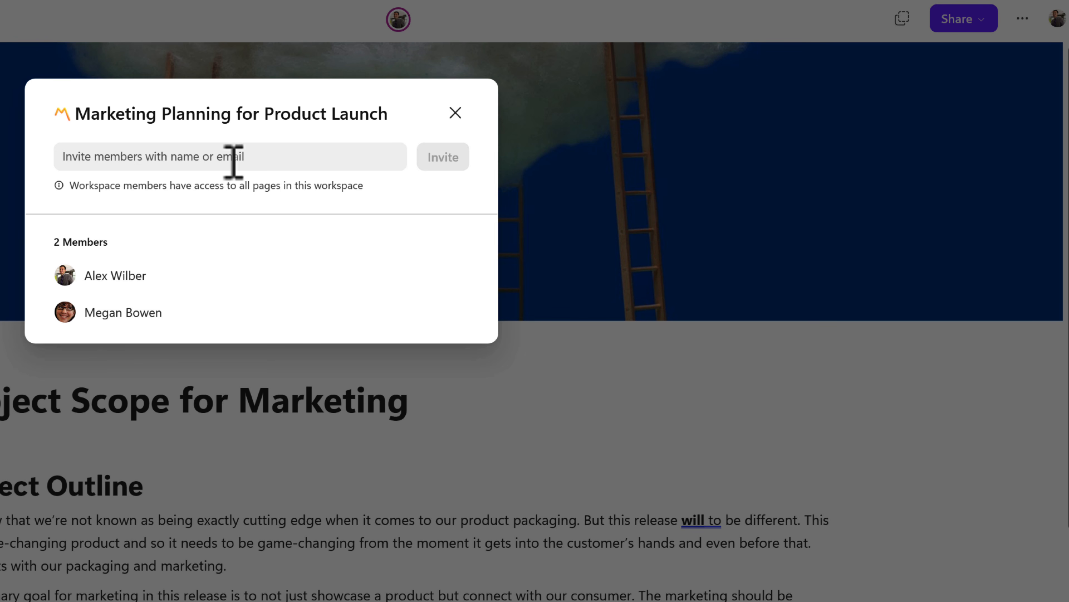
left_click(234, 162)
type("Nestor Wilke")
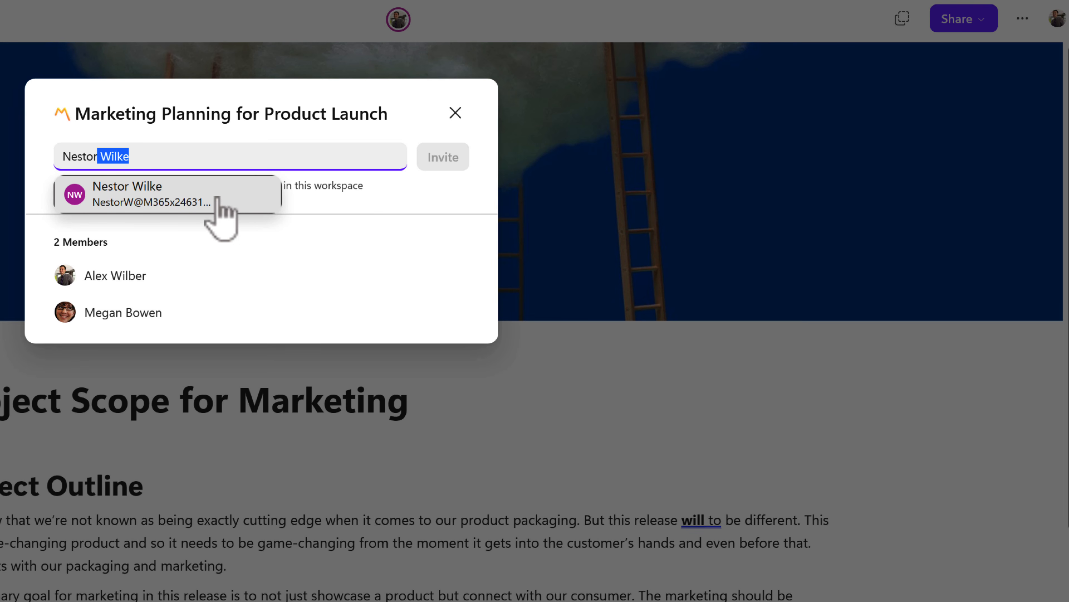
left_click(217, 197)
left_click(444, 186)
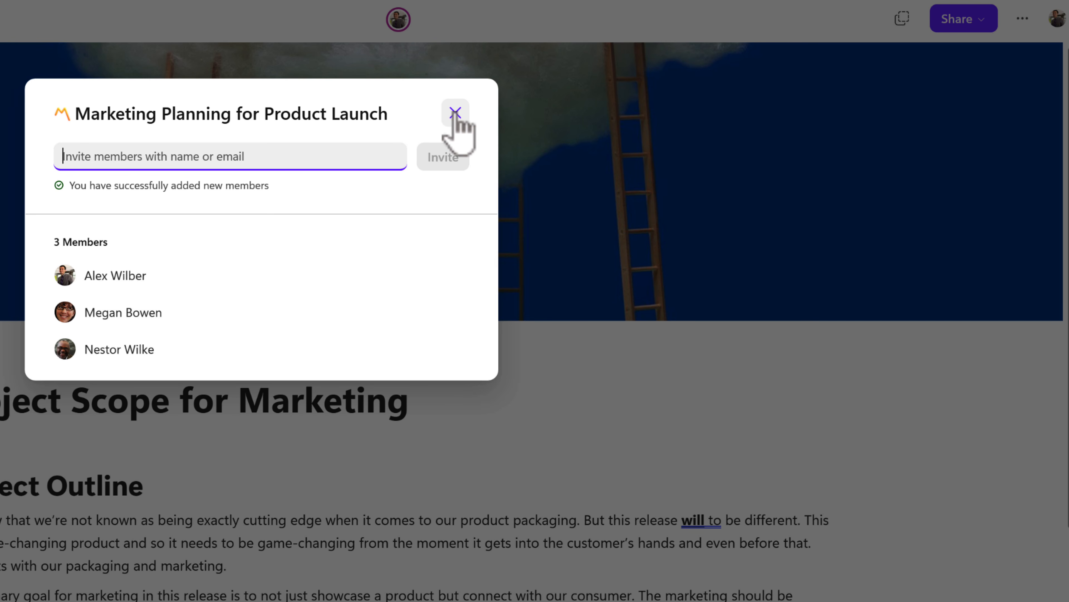
left_click(456, 112)
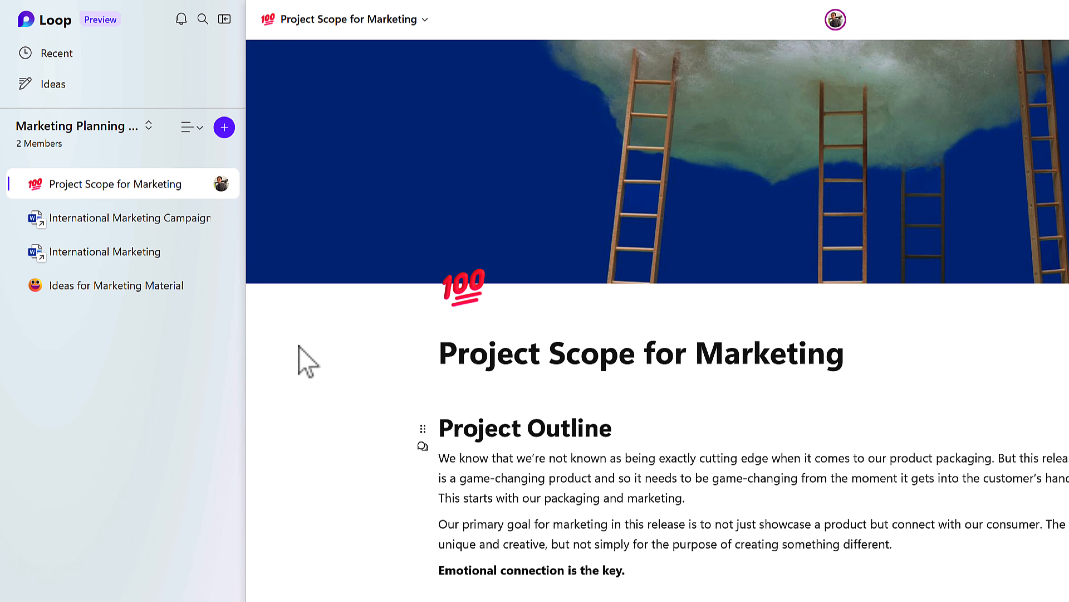
- Open the Ideas for Marketing Material page and create a sharing link that gives access to this page only
left_click(131, 296)
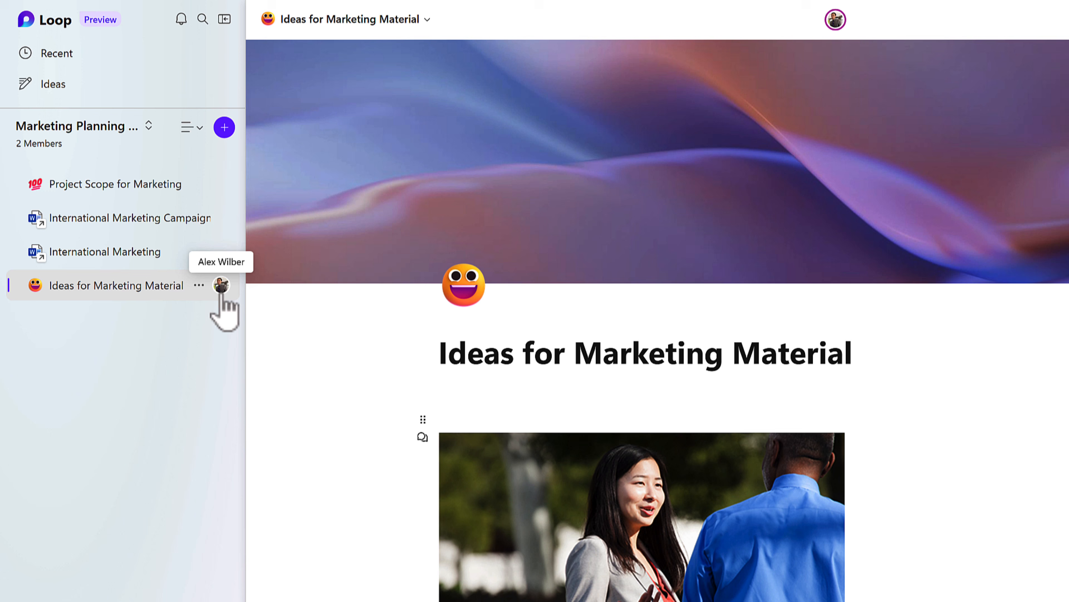
left_click(200, 286)
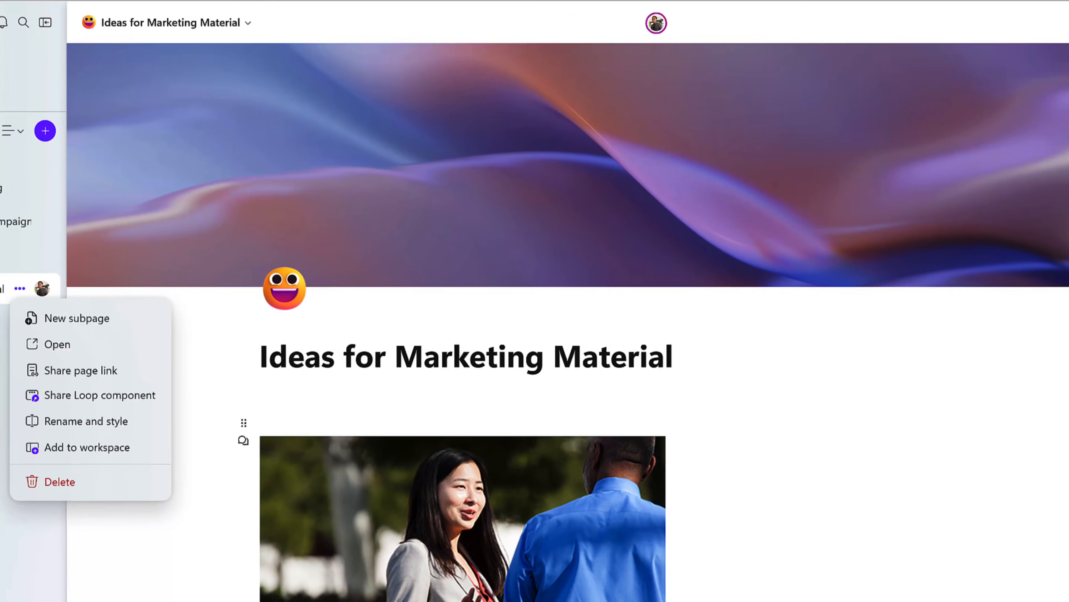
left_click(970, 26)
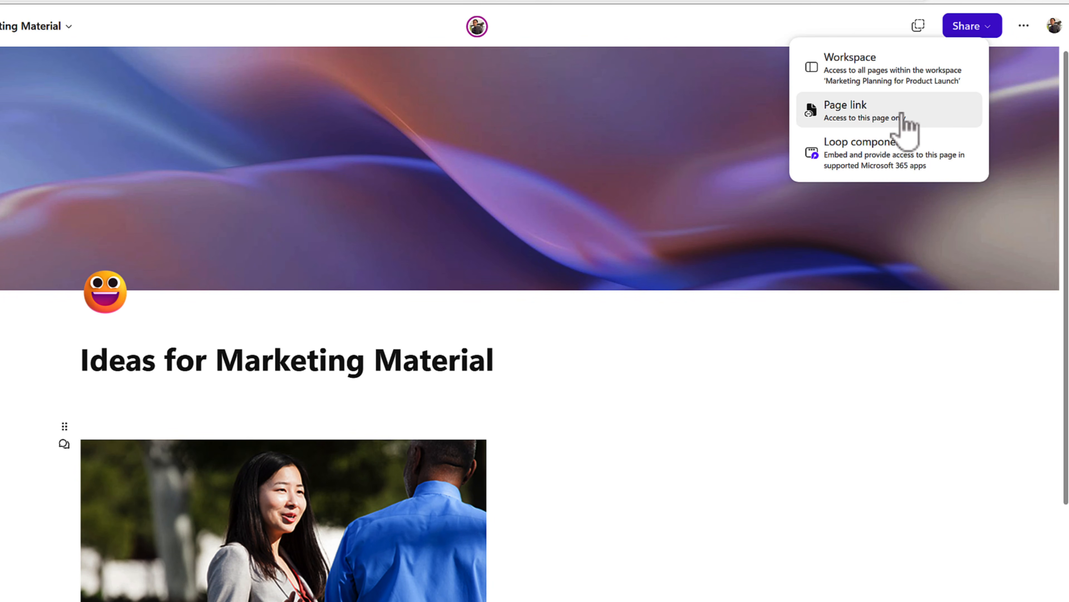
left_click(931, 115)
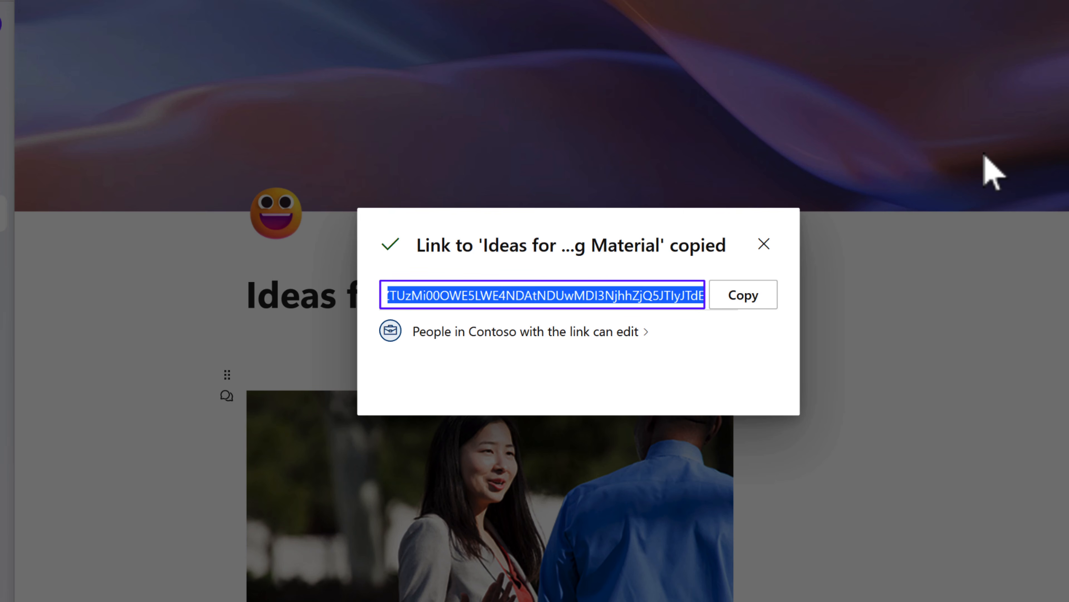
- Restrict the page link to specific people, add one colleague as the recipient, and copy the link
left_click(575, 333)
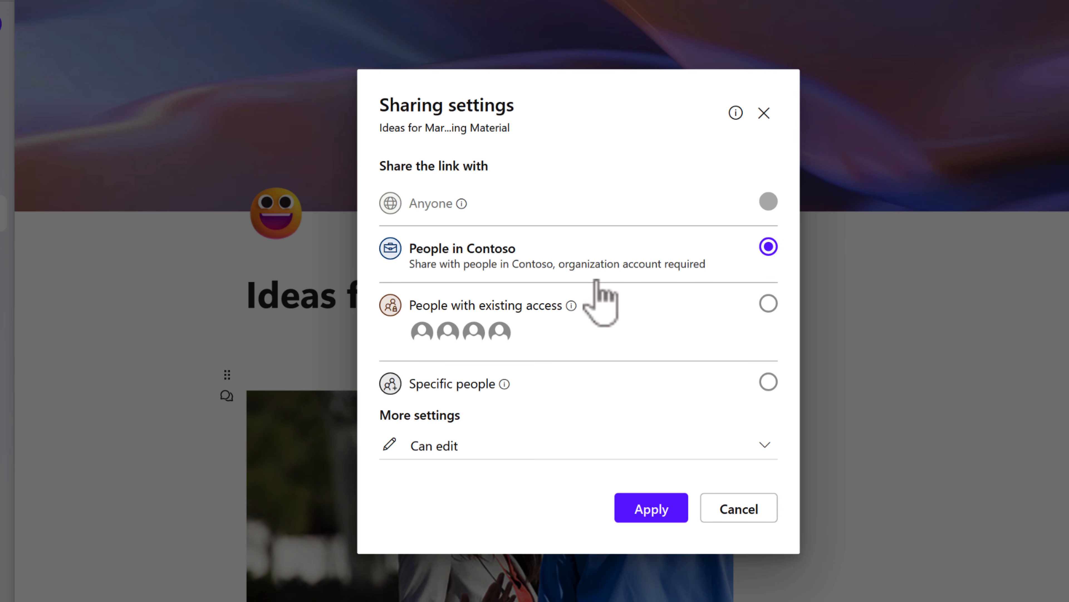
left_click(566, 393)
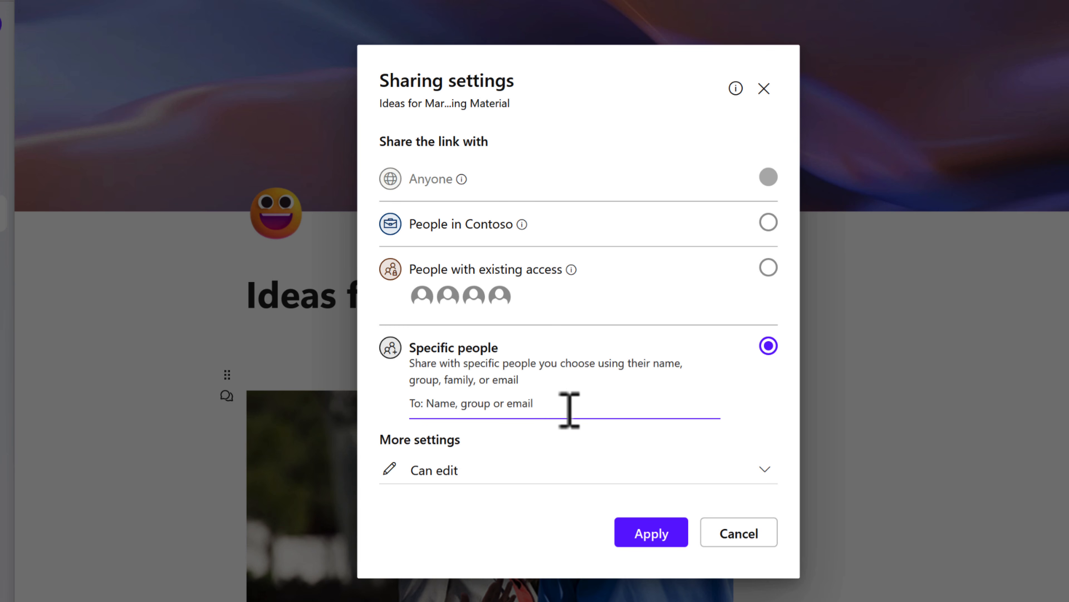
type("M")
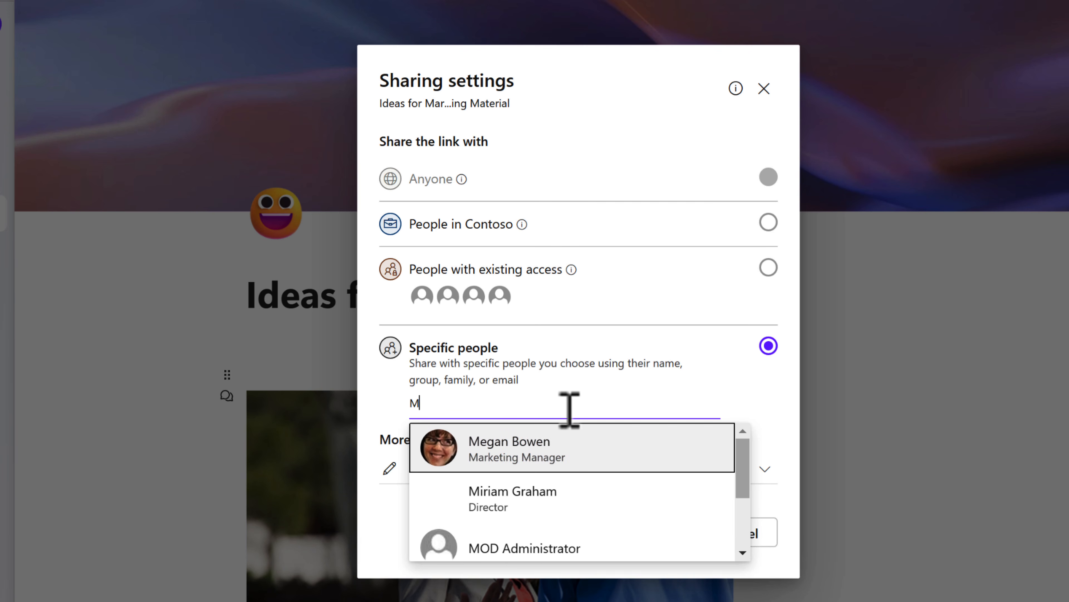
left_click(559, 502)
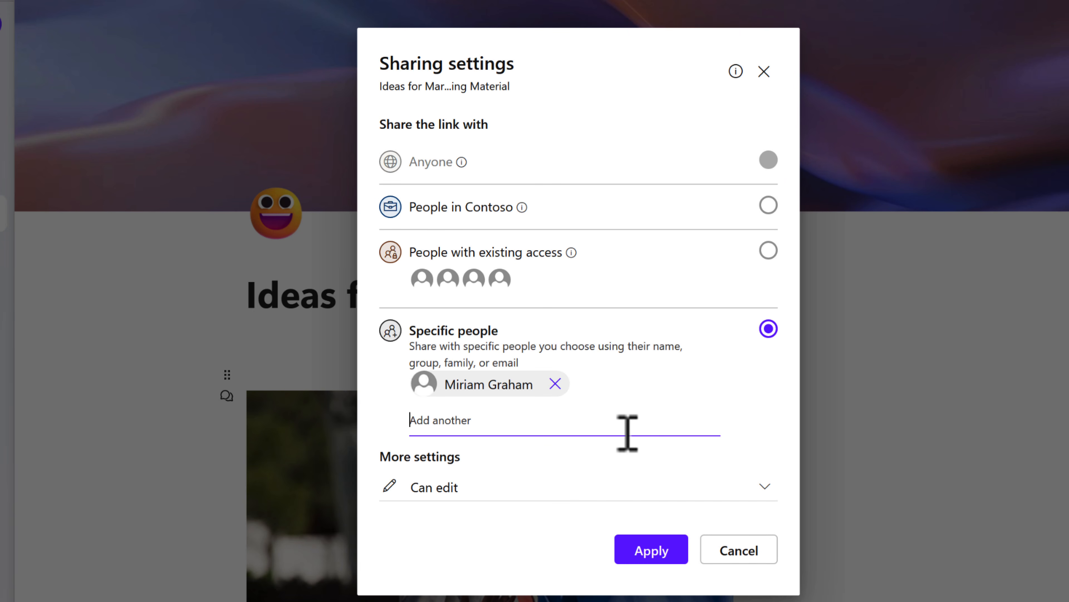
left_click(639, 553)
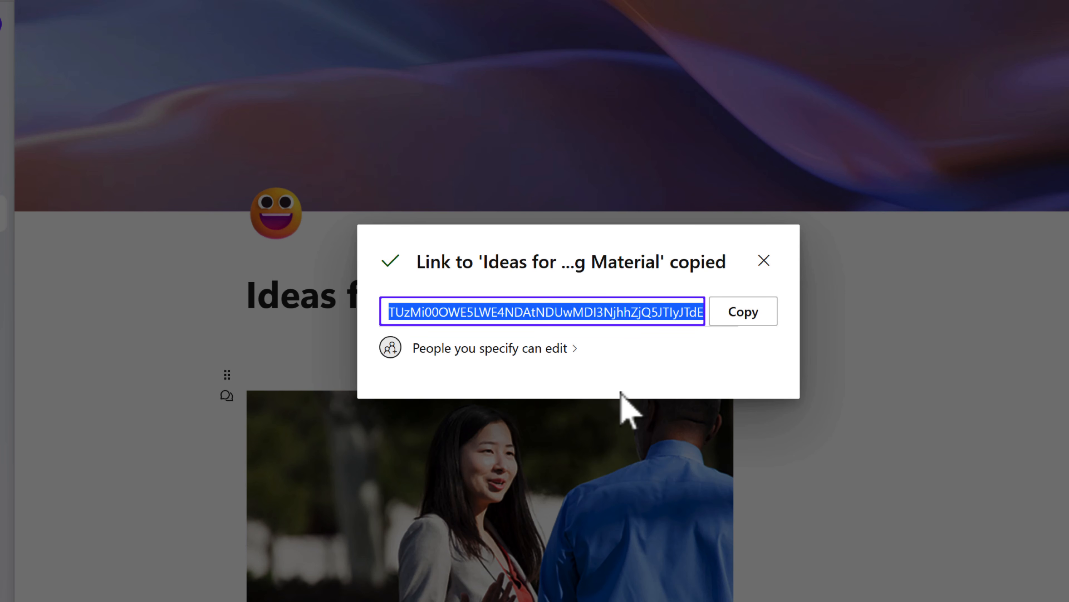
left_click(744, 314)
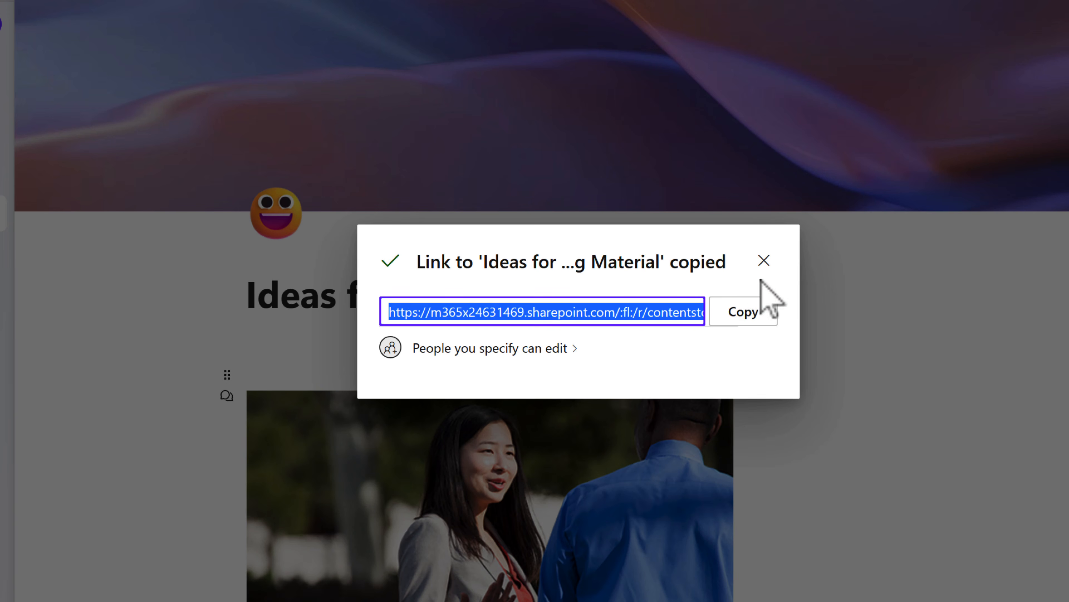
left_click(763, 261)
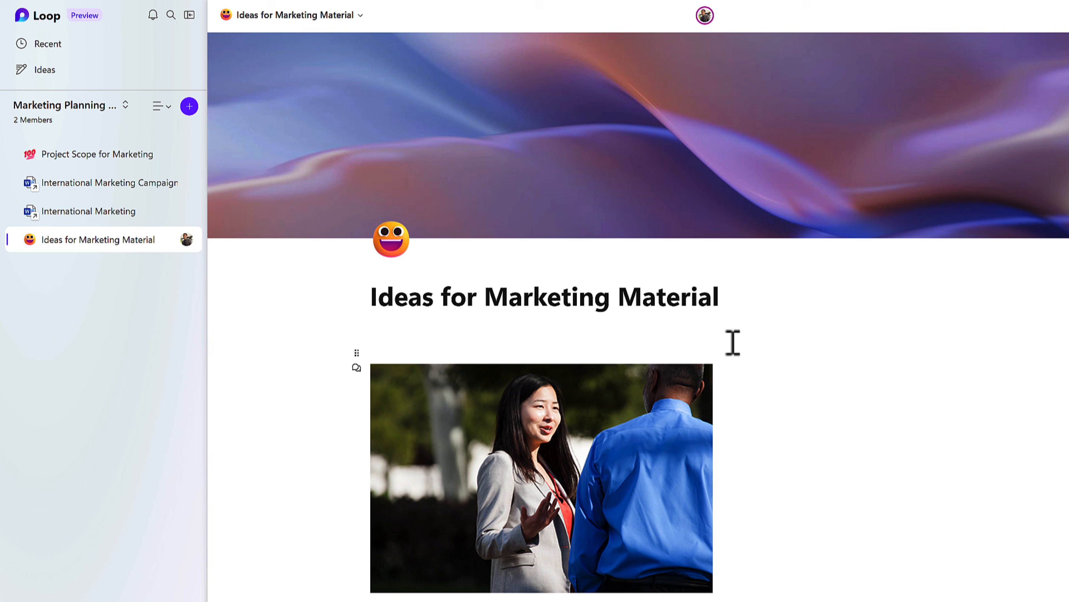
- Turn the "Should we use this Image in our Marketing?" heading and its voting table into a single Loop component
scroll(733, 342, "down", 7)
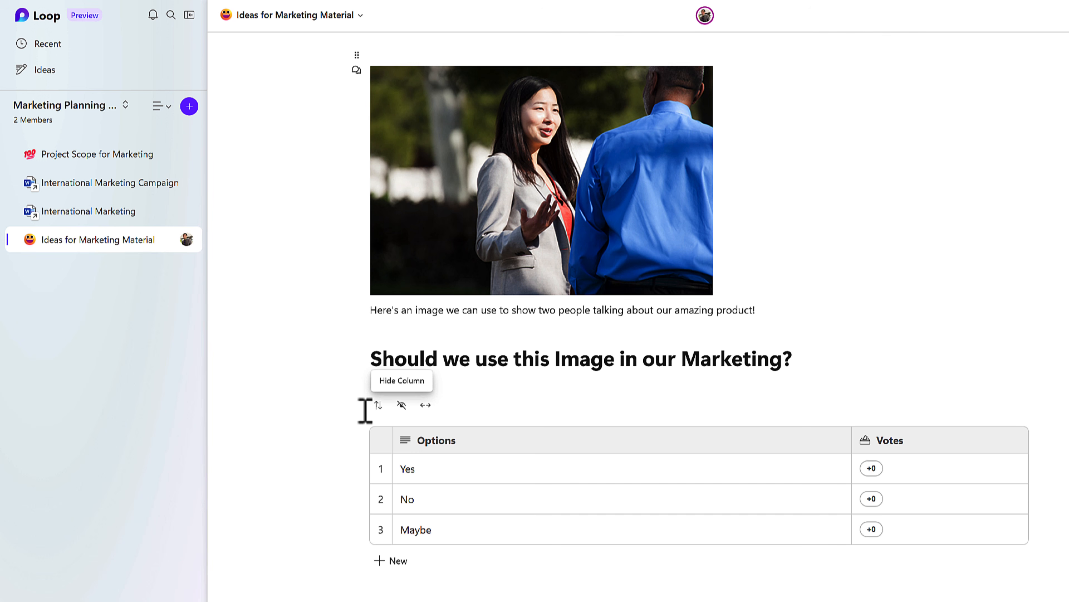
left_click(364, 355)
left_click_drag(384, 366, 489, 501)
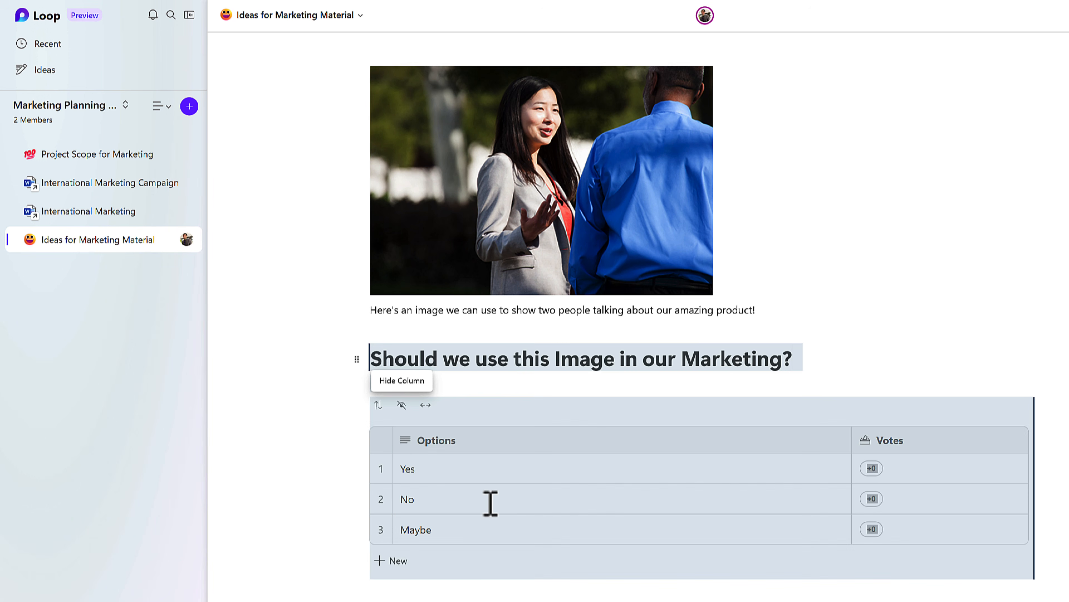
left_click(357, 360)
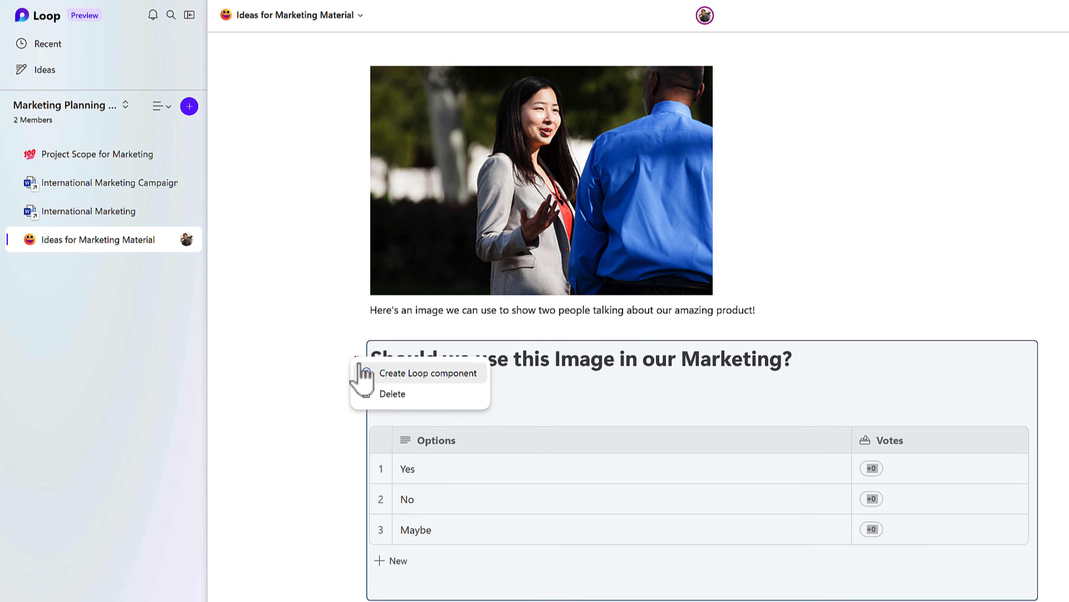
left_click(432, 372)
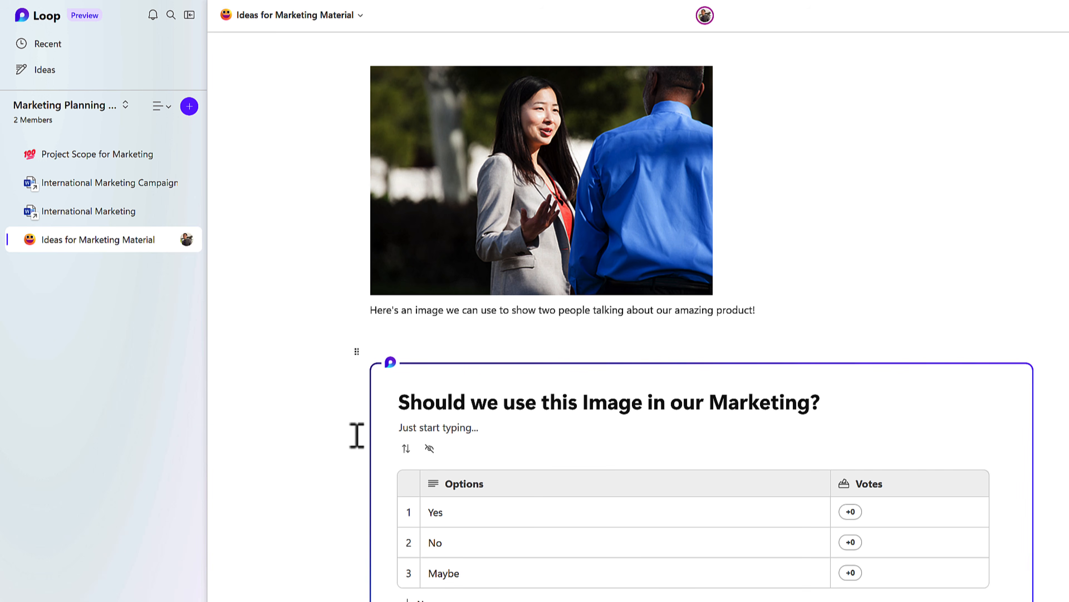
- Copy the voting component's link and paste it into the body of a new Outlook email
scroll(357, 436, "down", 2)
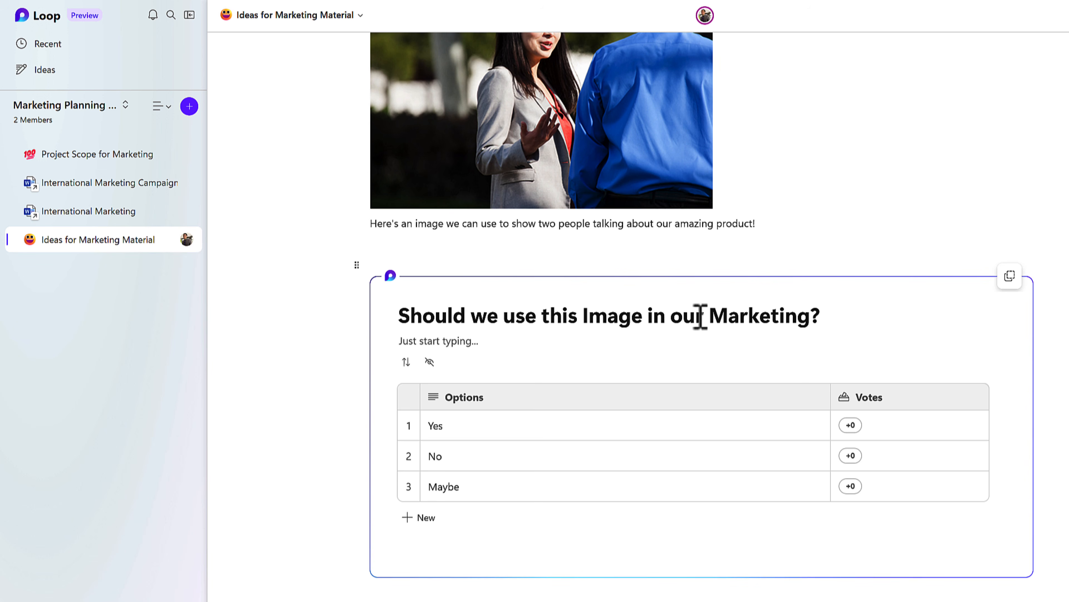
left_click(1010, 278)
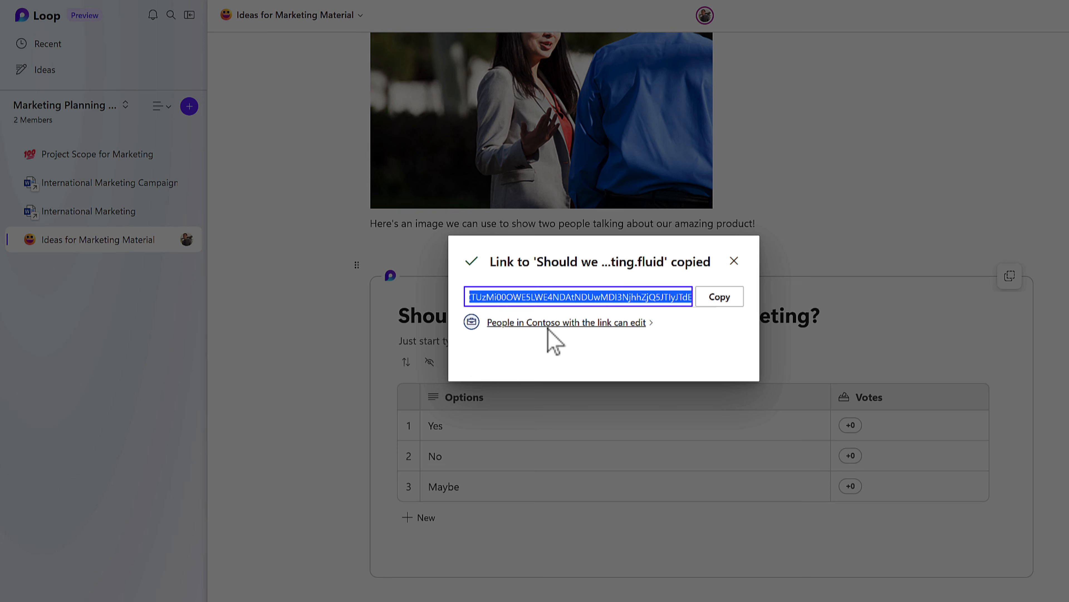
left_click(721, 297)
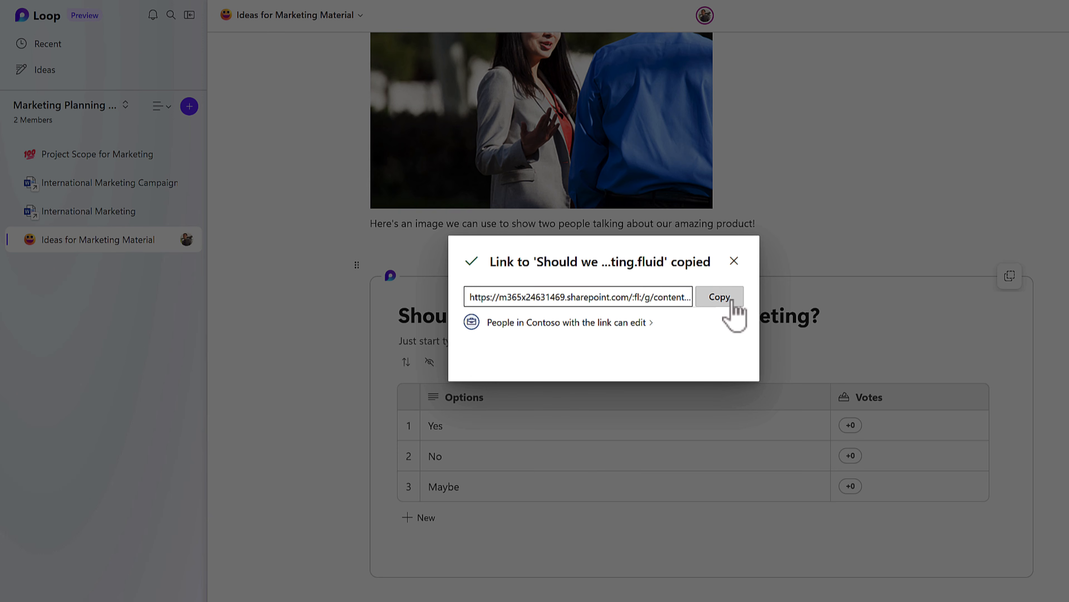
left_click(734, 272)
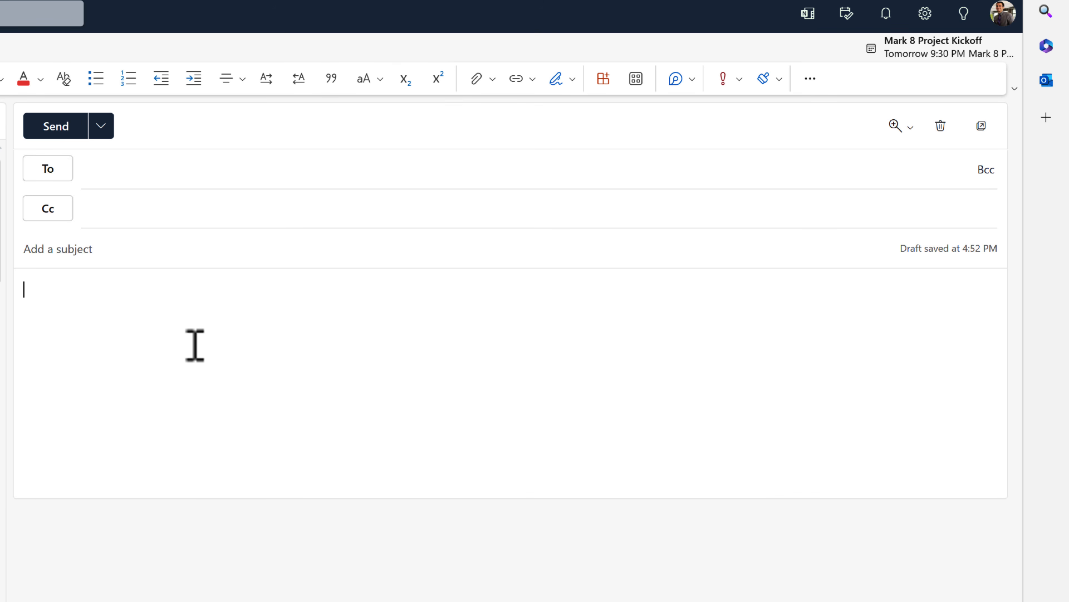
key("ctrl+v")
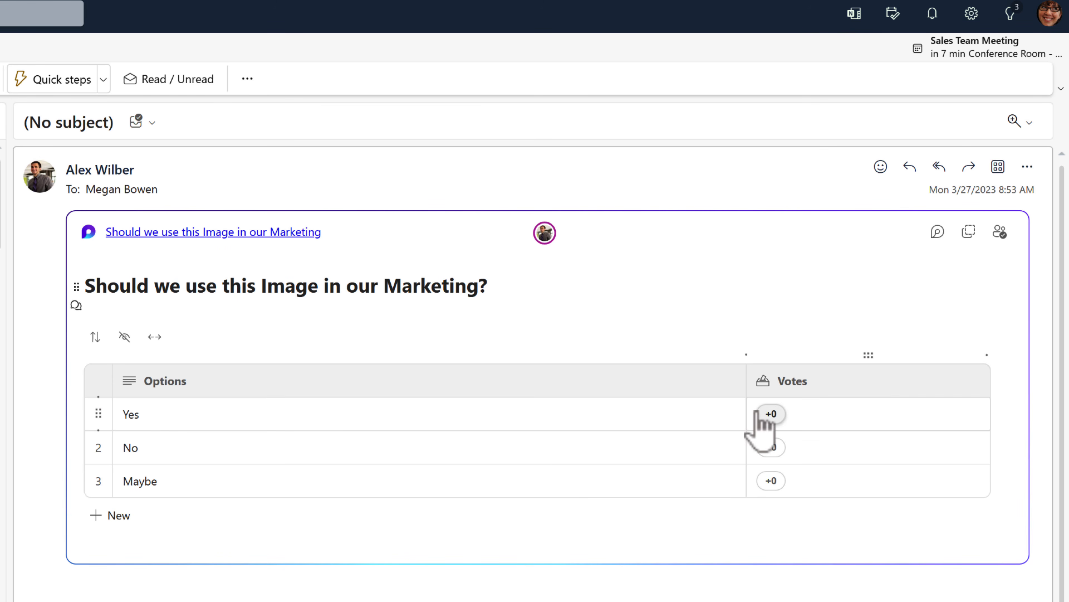
- Vote for Yes in the emailed component and post the comment "I have voted, it's a great image" on its heading
left_click(771, 414)
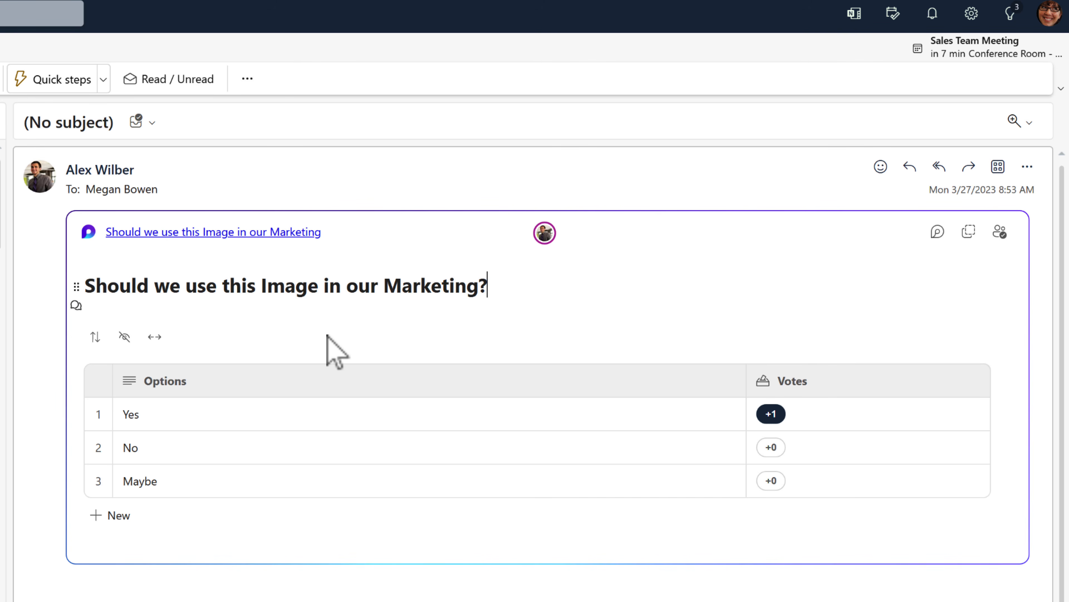
left_click(76, 306)
left_click(100, 305)
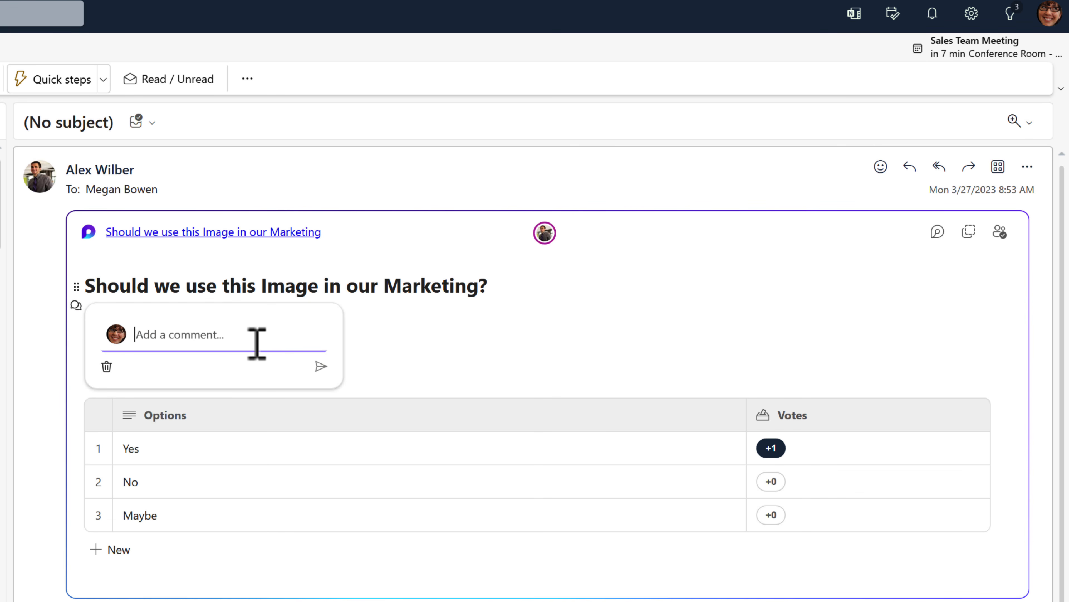
type("I have voted, it's a great")
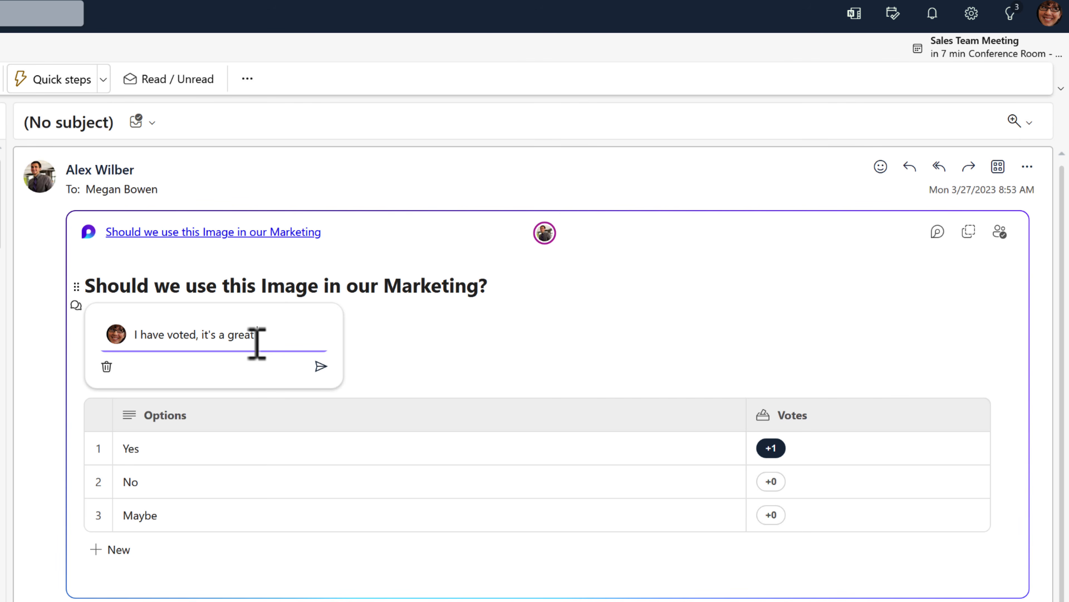
type(" image")
left_click(321, 366)
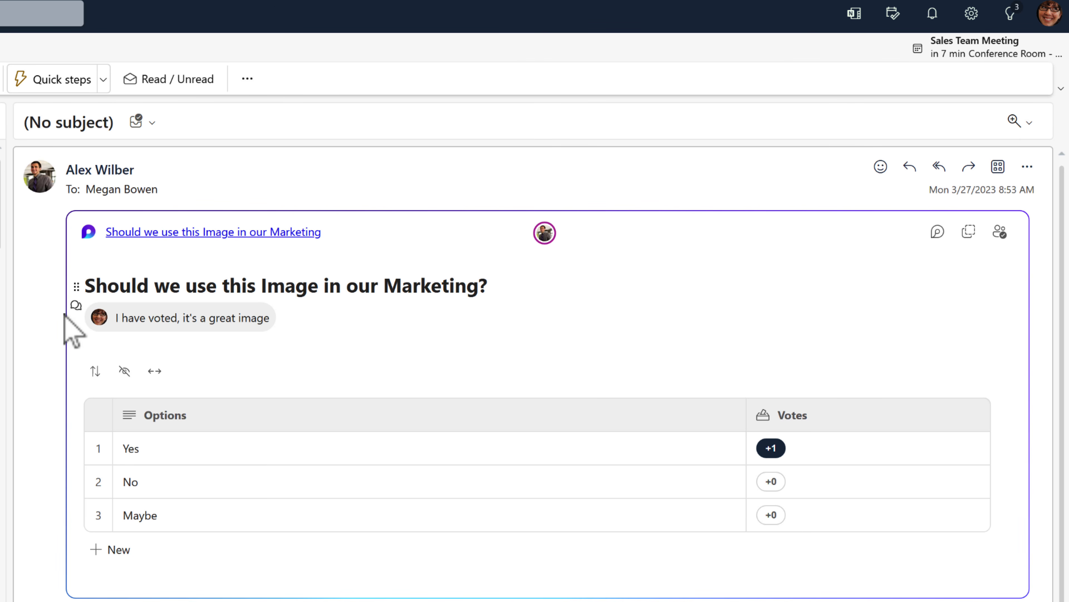
- Add a heart reaction to the "Should we use this Image in our Marketing?" heading in the emailed component
mouse_move(73, 312)
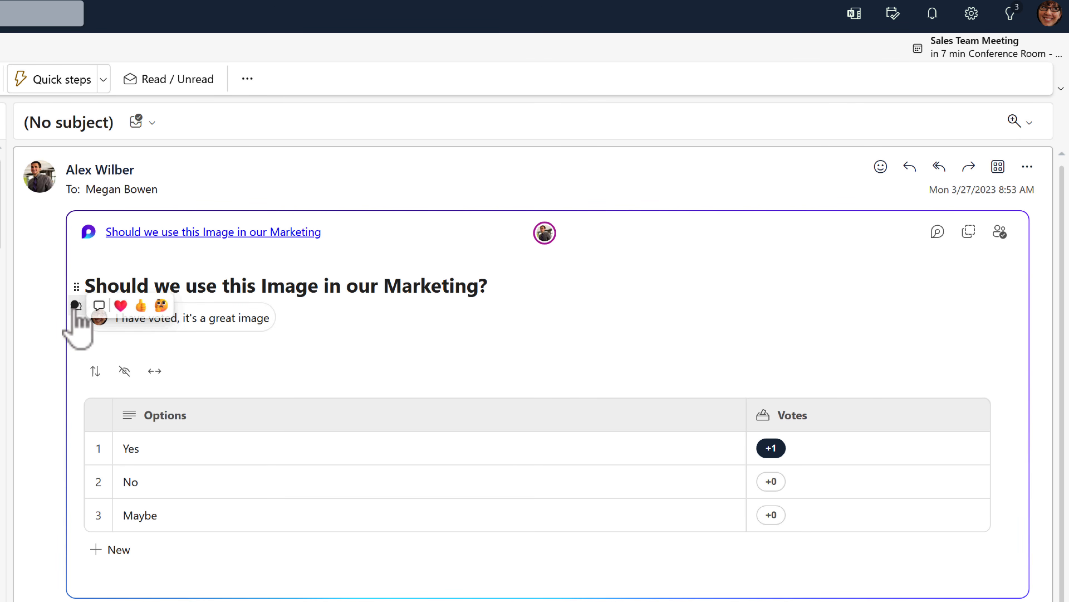
left_click(121, 305)
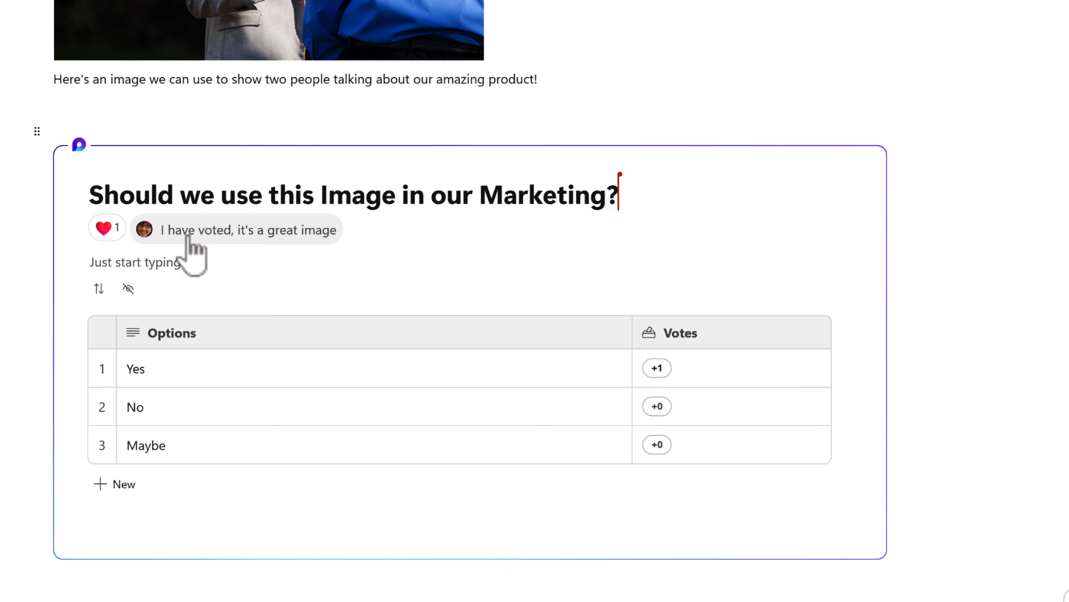
mouse_move(112, 239)
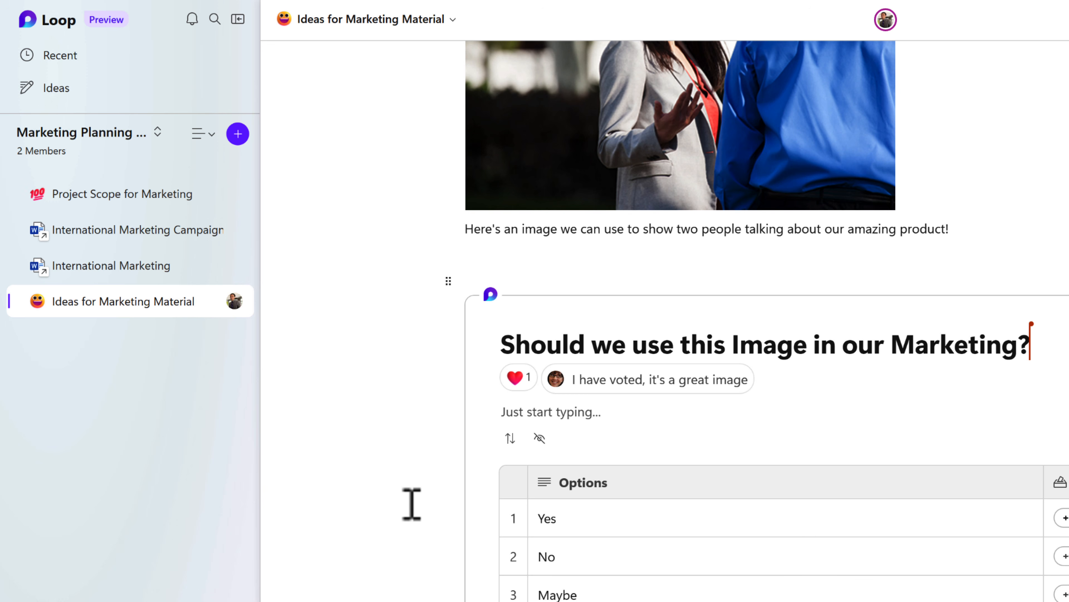
- Delete the image and its caption above the voting component on the Ideas for Marketing Material page
scroll(413, 503, "up", 5)
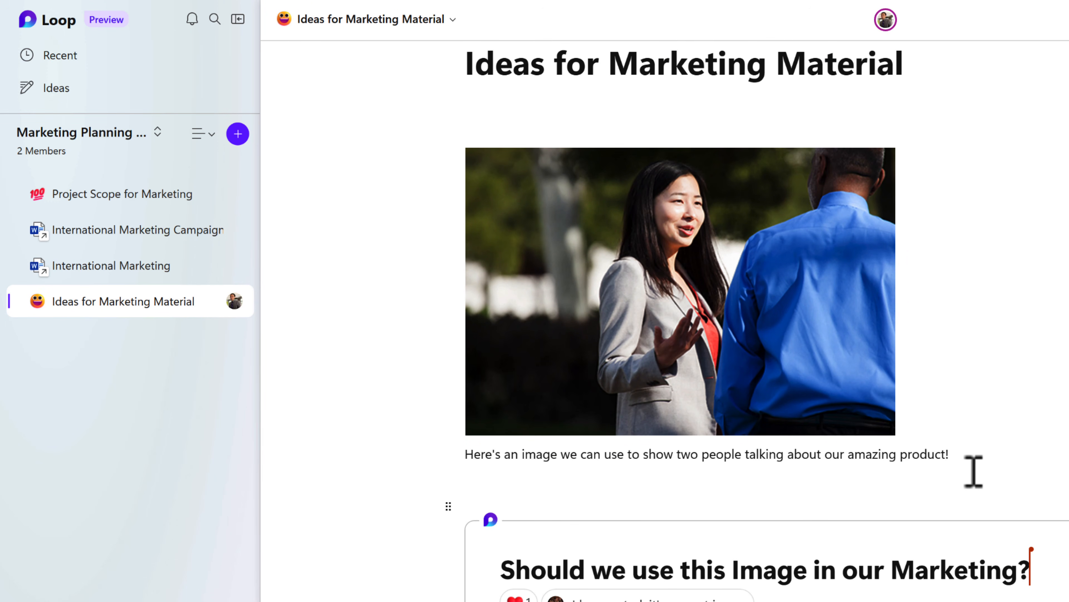
triple_click(984, 458)
left_click_drag(626, 166, 565, 117)
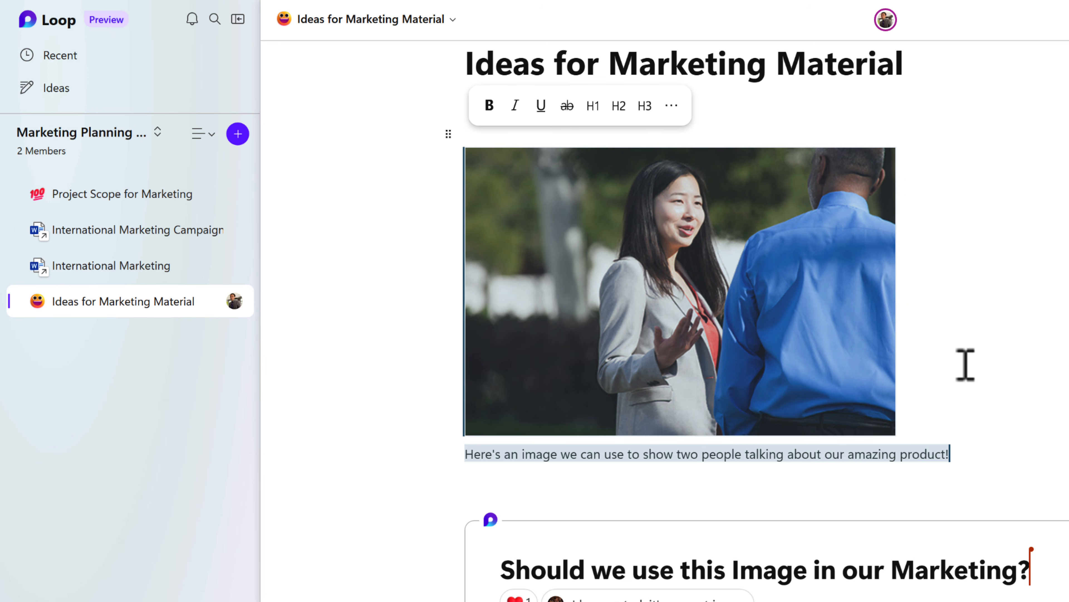
key("Delete")
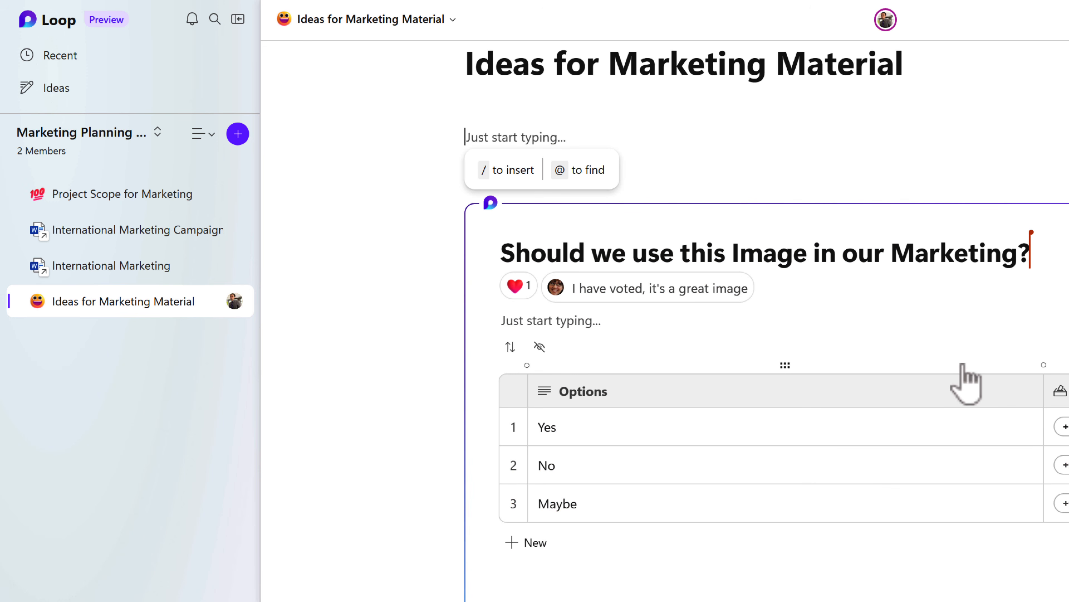
- Restore the deleted image and caption, and remove them from the page again
left_click(411, 226)
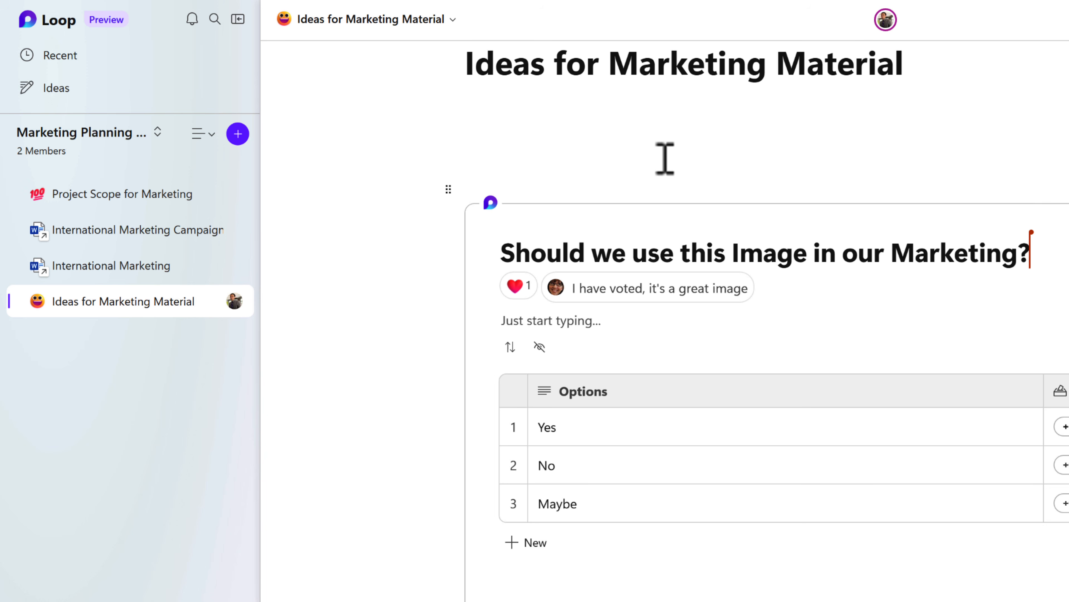
key("ctrl+v")
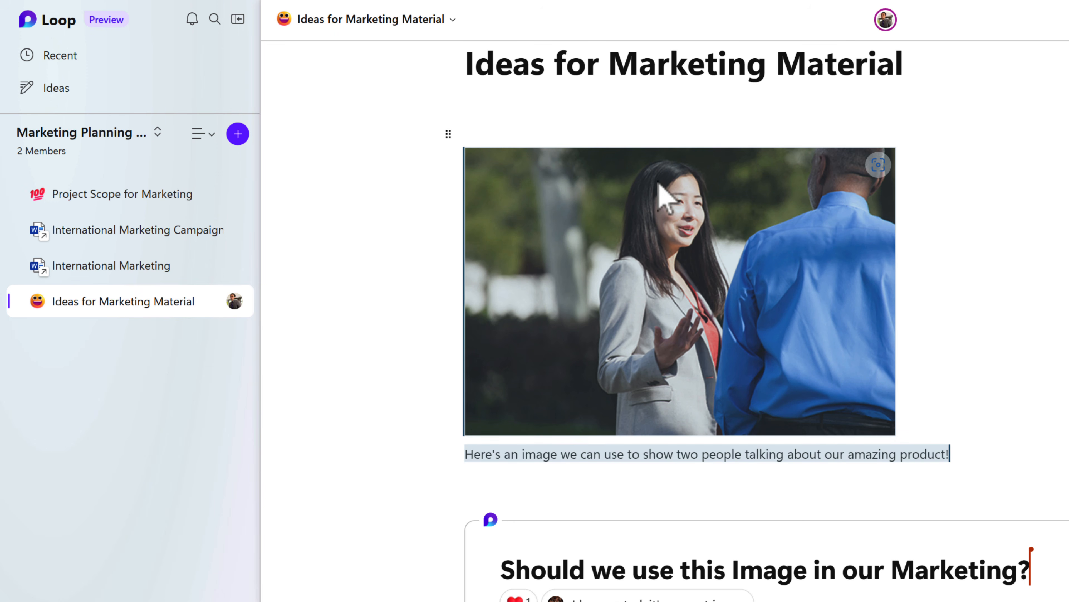
key("ctrl+z")
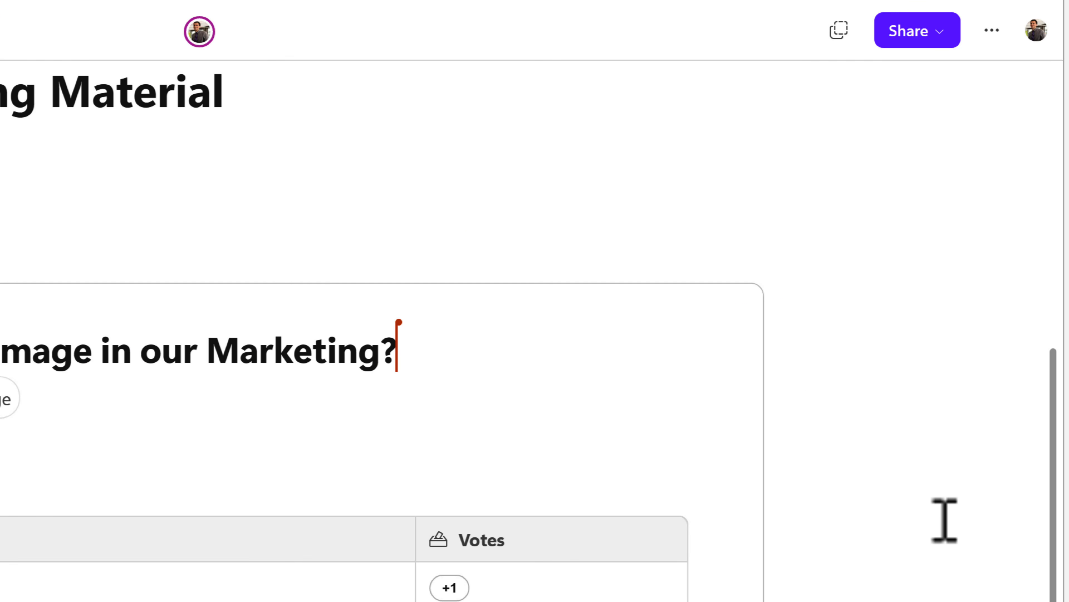
- Open the version history of the Ideas for Marketing Material page
left_click(991, 33)
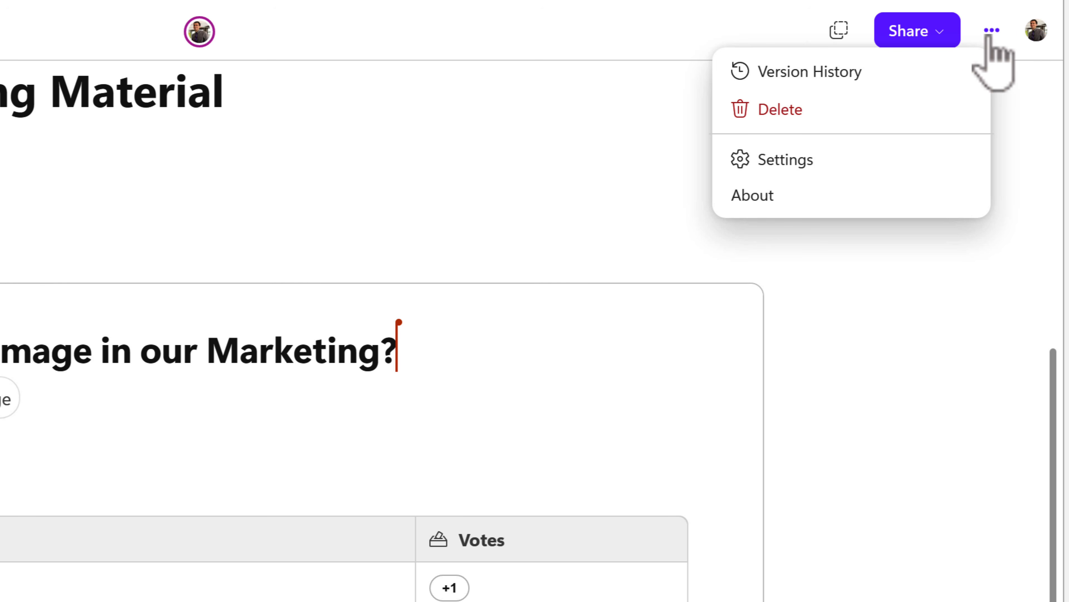
left_click(936, 81)
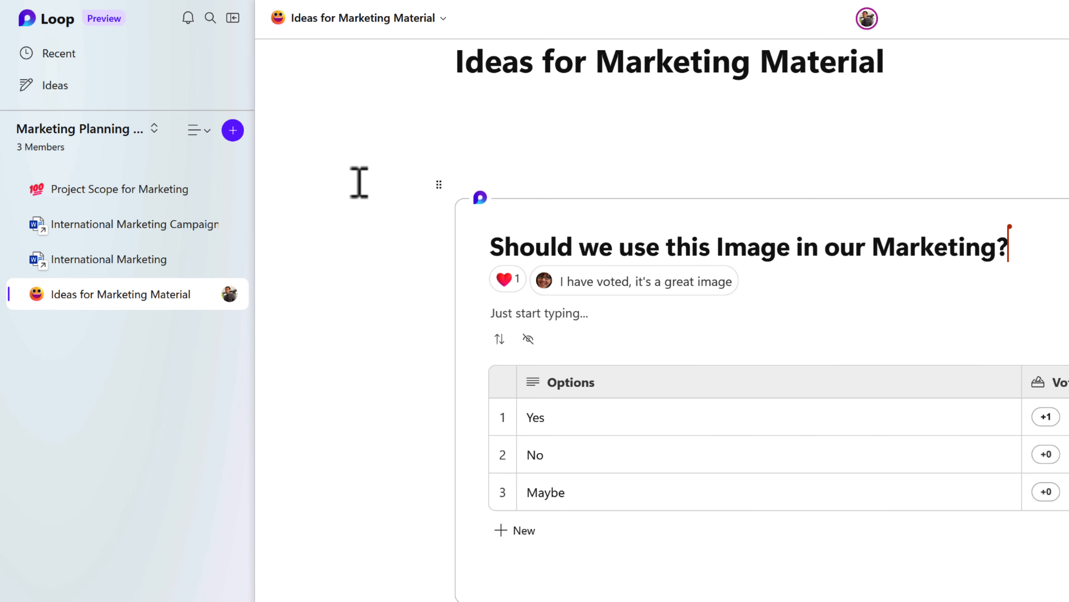
- Create a new page in the Ideas area and title it "Manager Feedback"
left_click(107, 91)
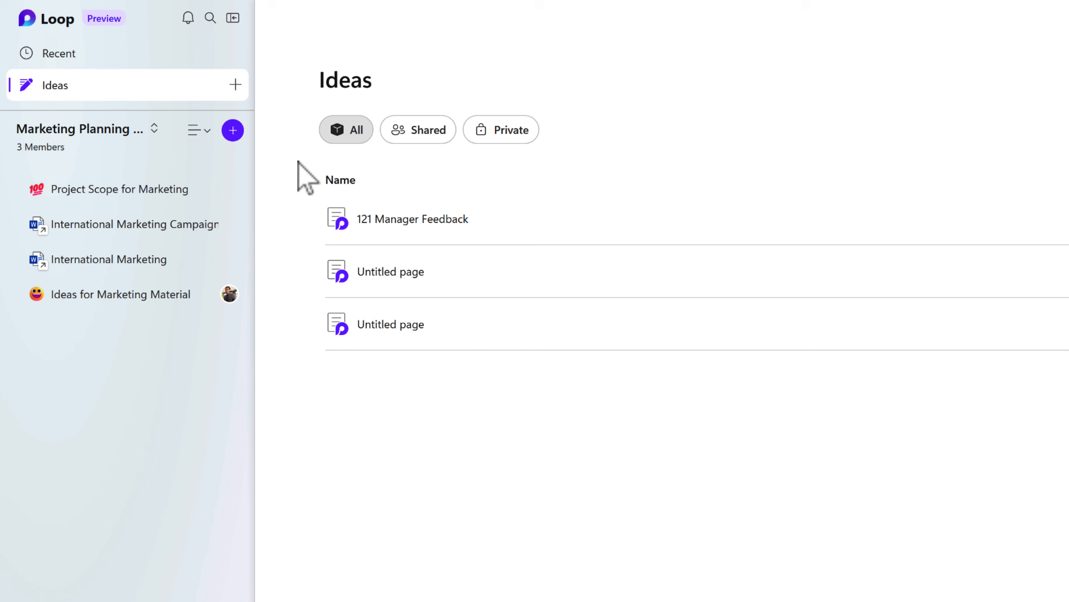
left_click(234, 85)
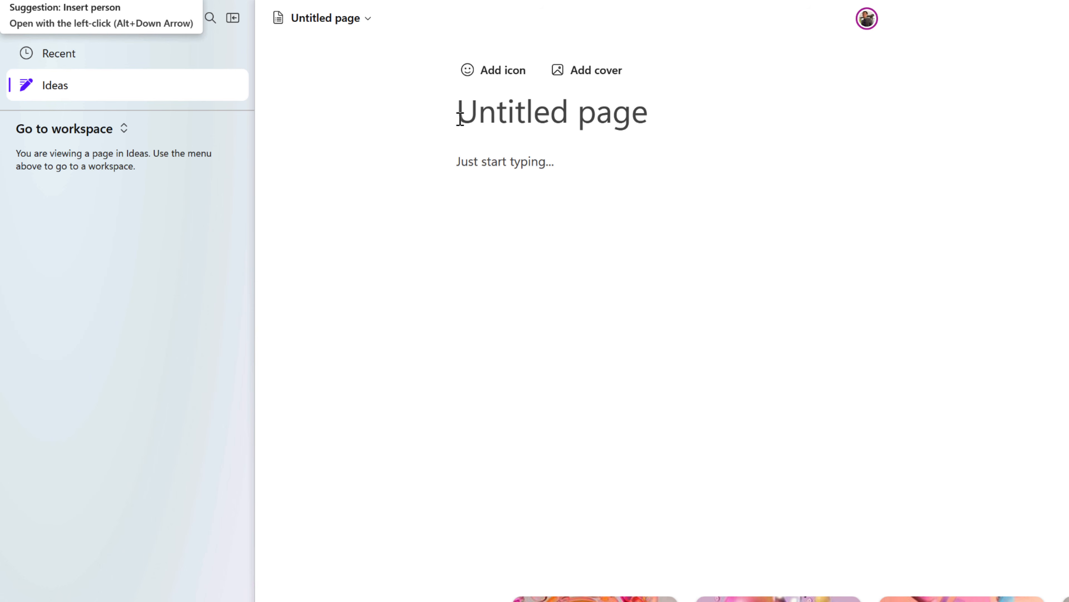
type("Manager Feedbacl")
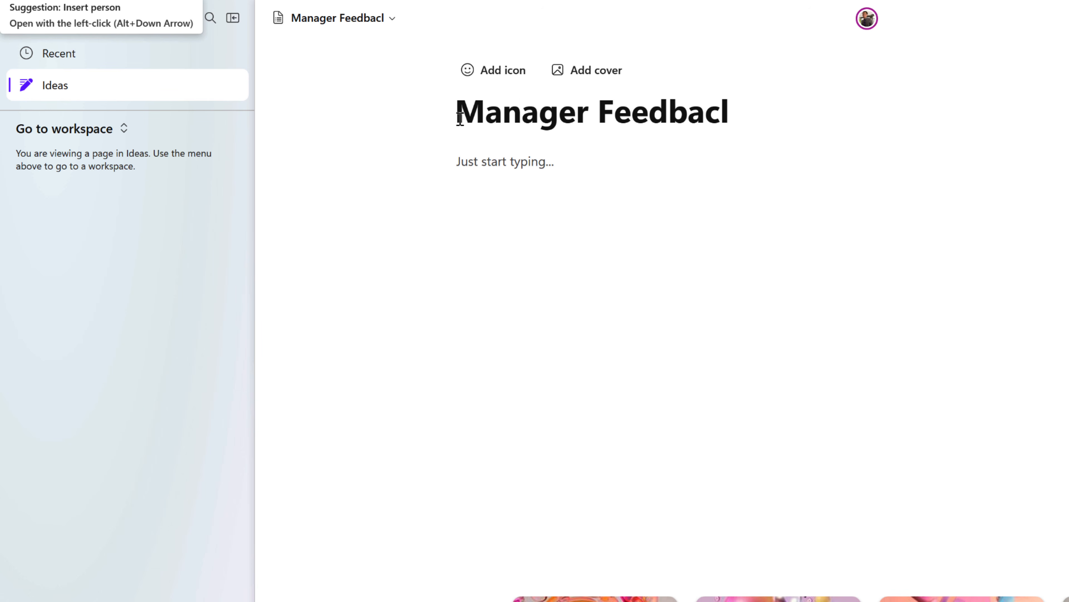
key("BackSpace")
type("k")
- Insert a table into the body of the Manager Feedback page
left_click(478, 167)
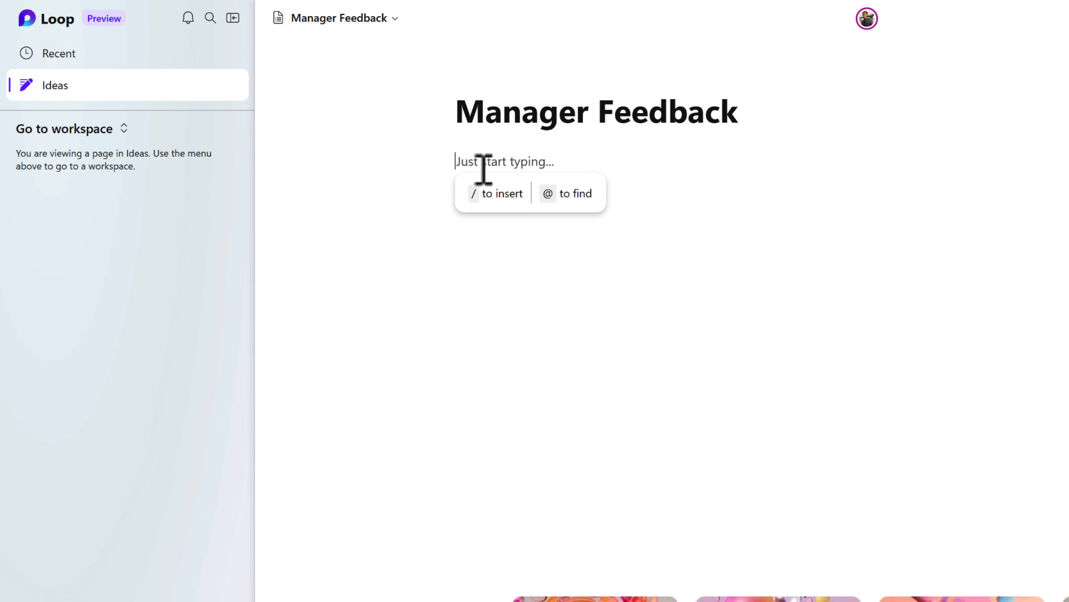
type("/")
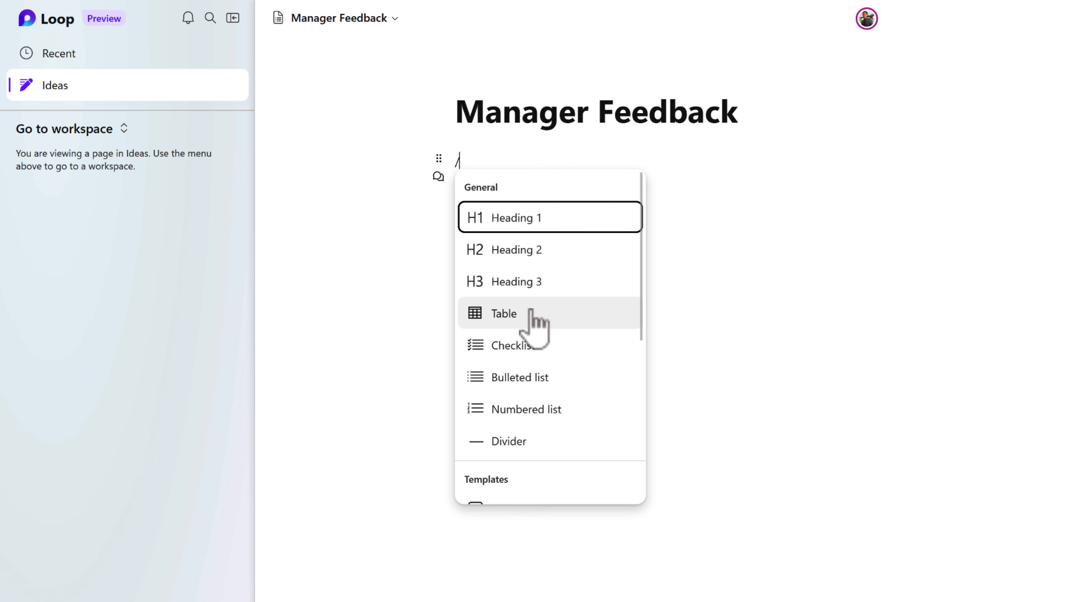
scroll(534, 320, "down", 3)
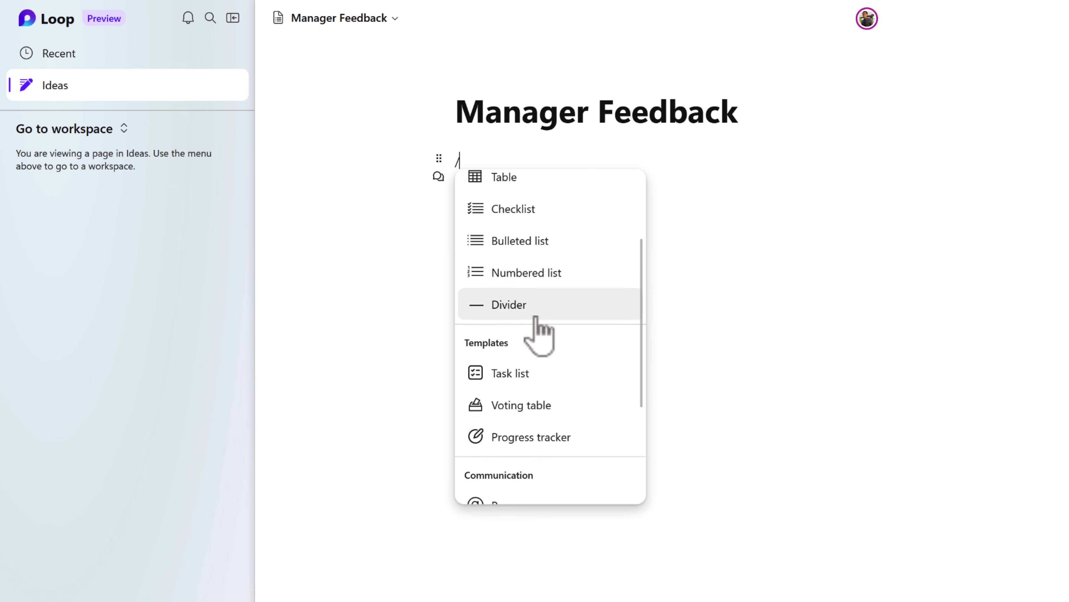
scroll(535, 321, "down", 4)
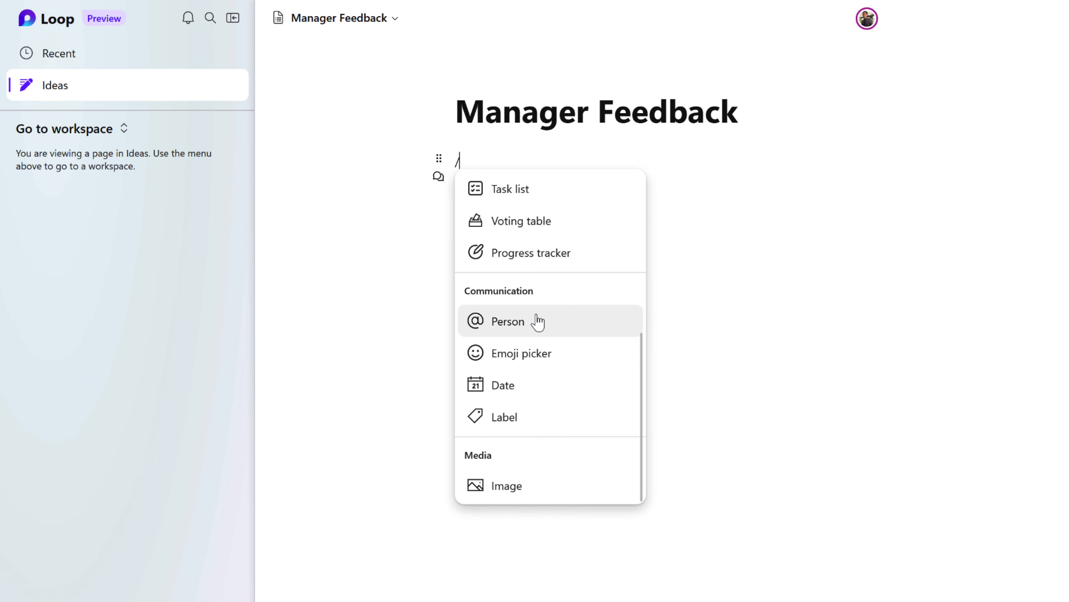
scroll(538, 321, "up", 7)
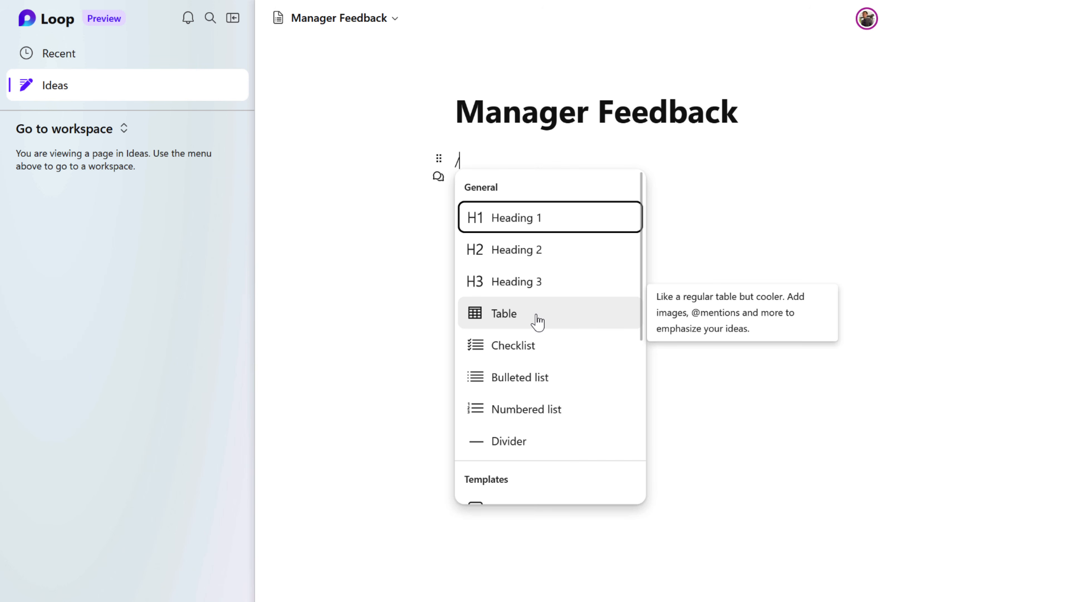
left_click(549, 321)
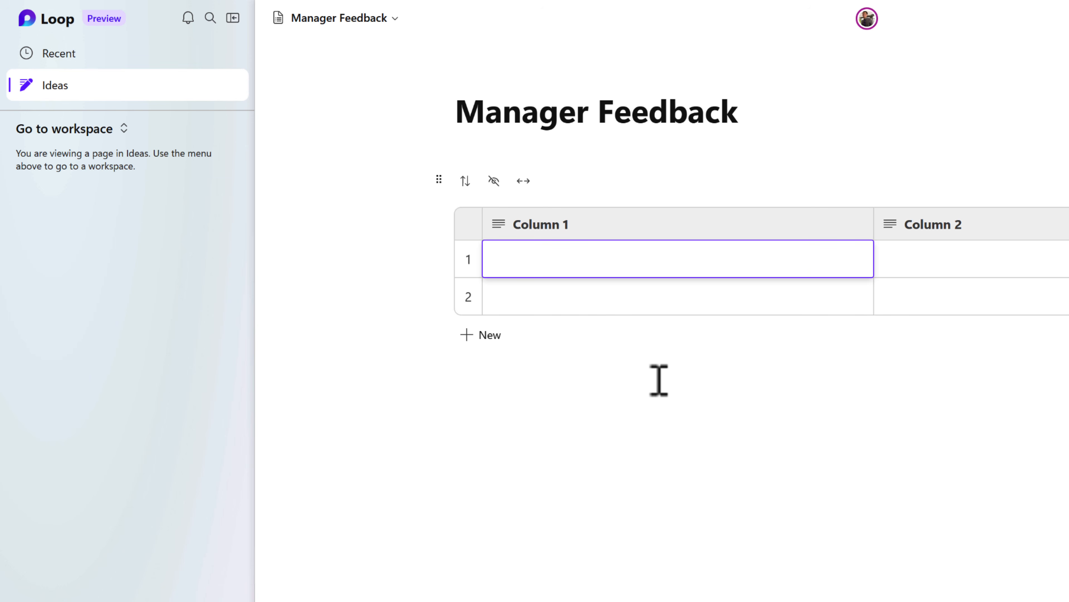
- Open the notifications list to check for mentions
left_click(186, 19)
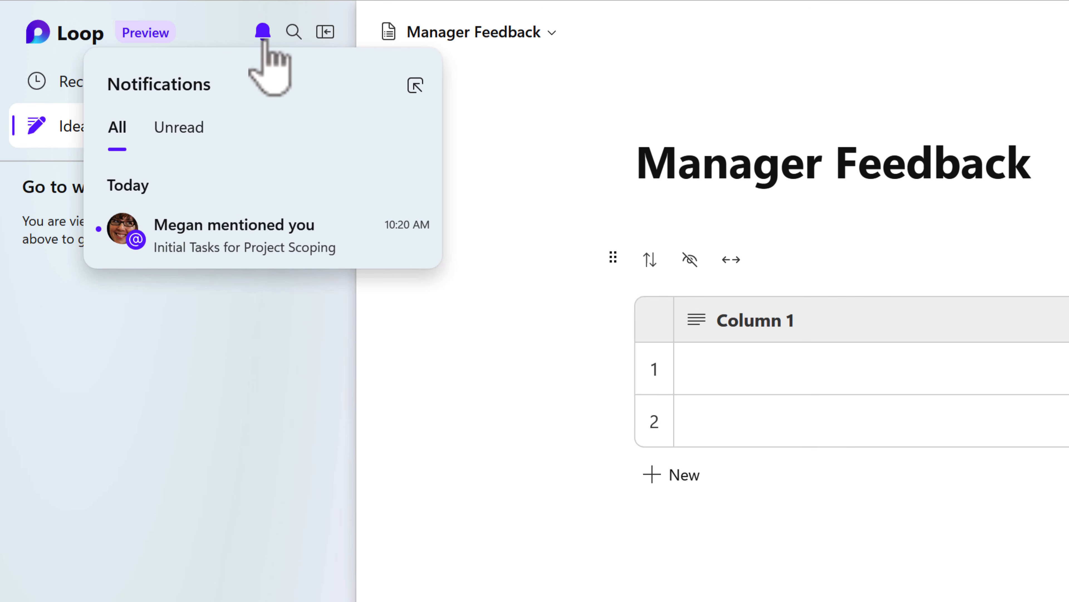